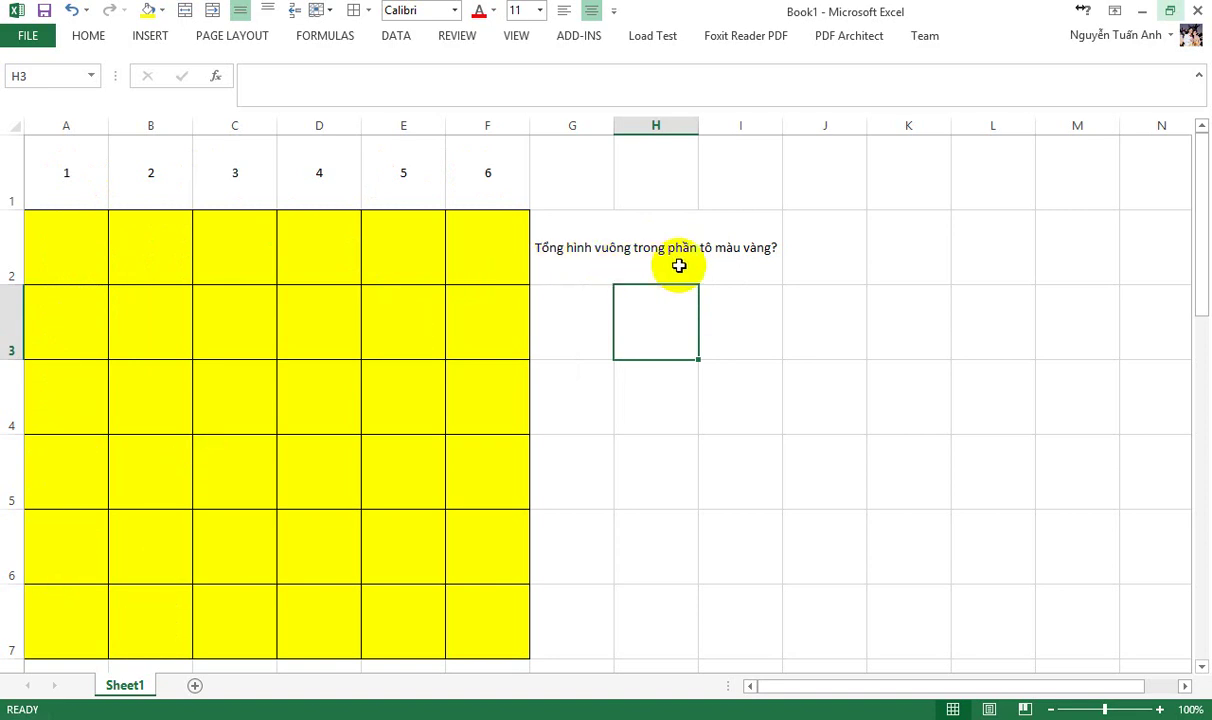
Highlight sample squares of one cell, 2x2 and 3x3 cells within the yellow grid, including A2:B3, C4:D5 and B4:D6
click(87, 248)
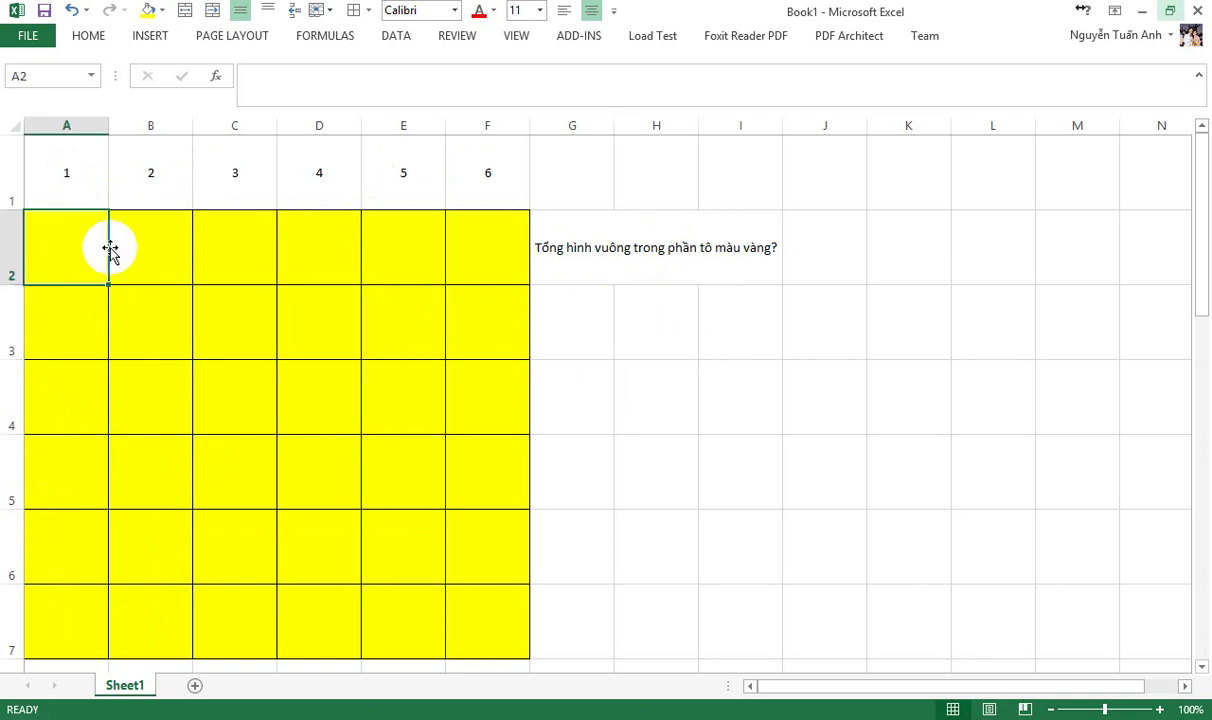
drag(83, 260, 162, 325)
click(168, 335)
drag(243, 400, 321, 469)
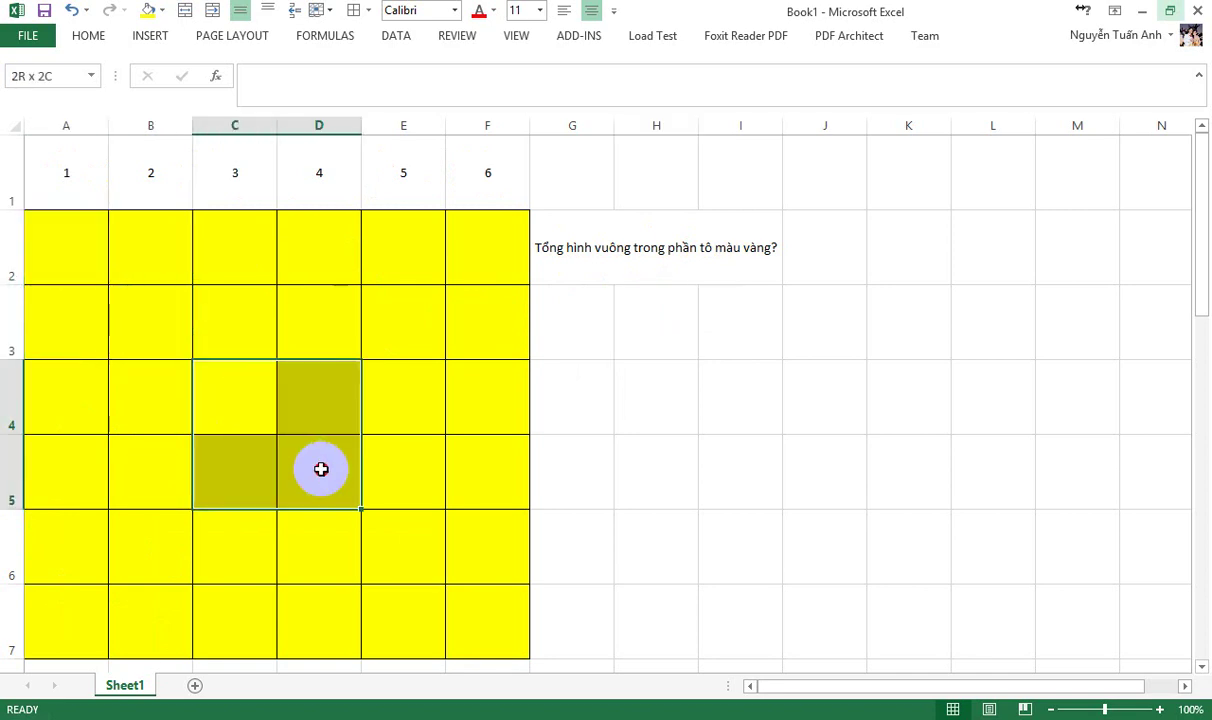
drag(148, 416, 305, 553)
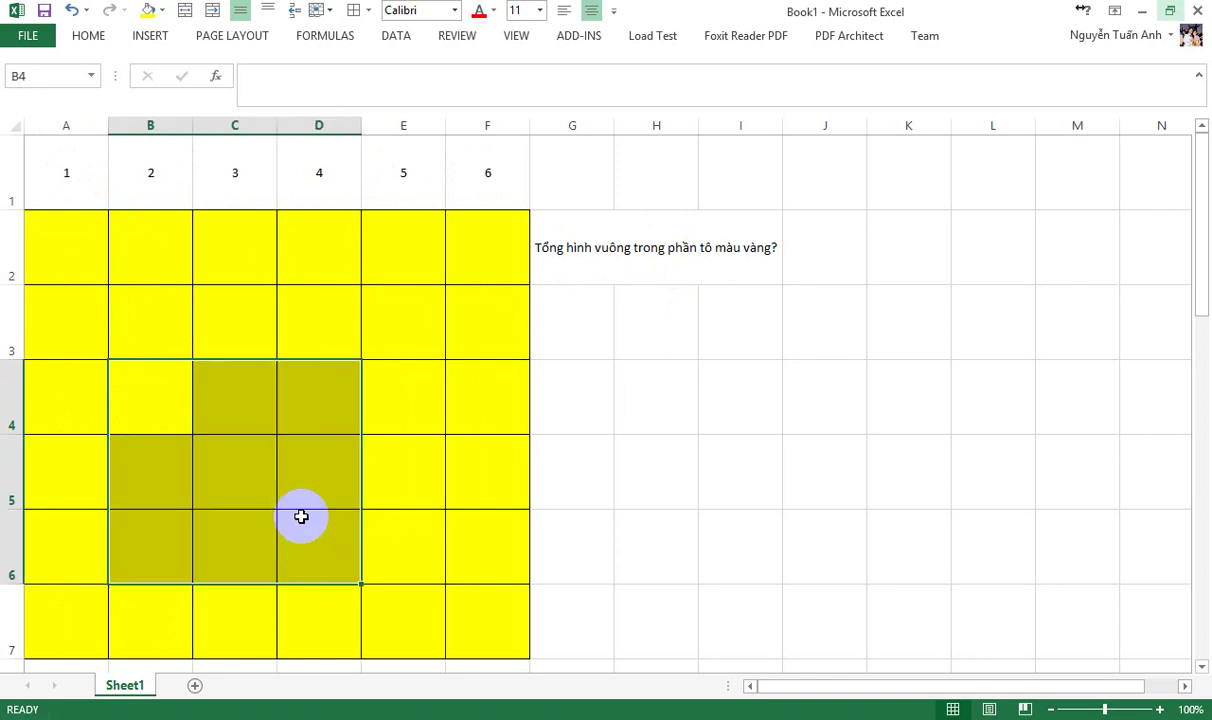
click(238, 307)
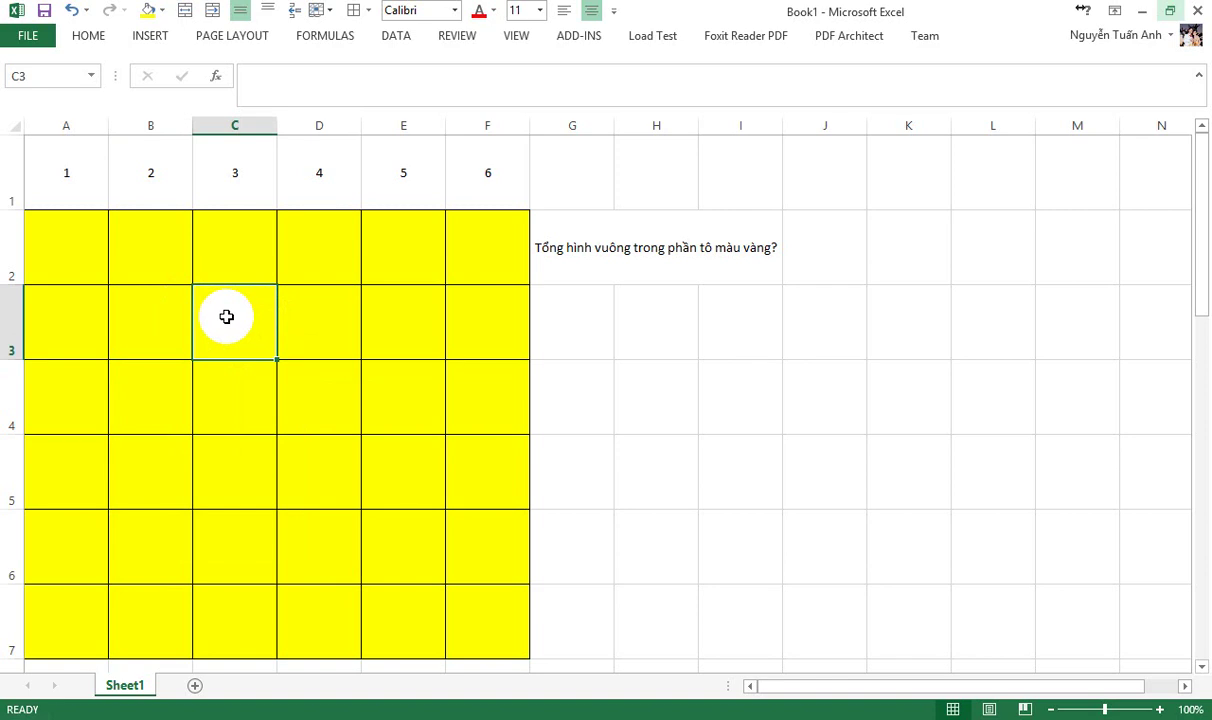
Count the single-cell squares across the yellow grid's first row, A2 to F2, and down its first column, A2 to A7
click(67, 247)
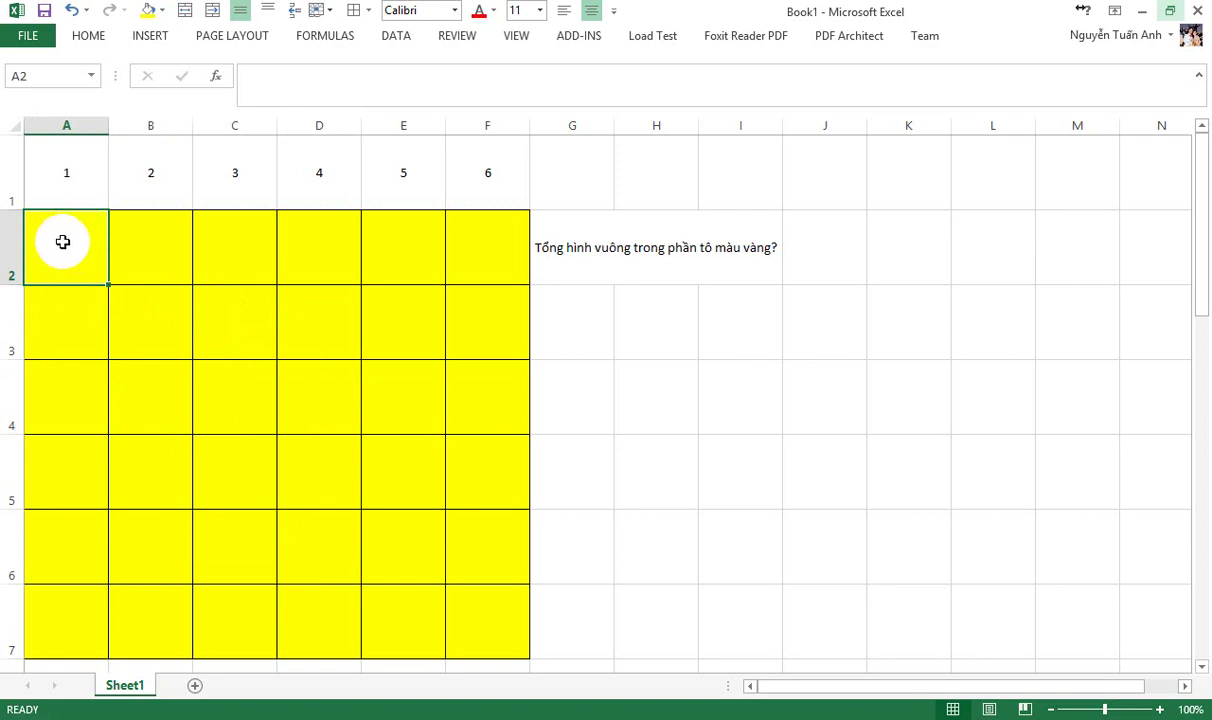
drag(59, 238, 150, 241)
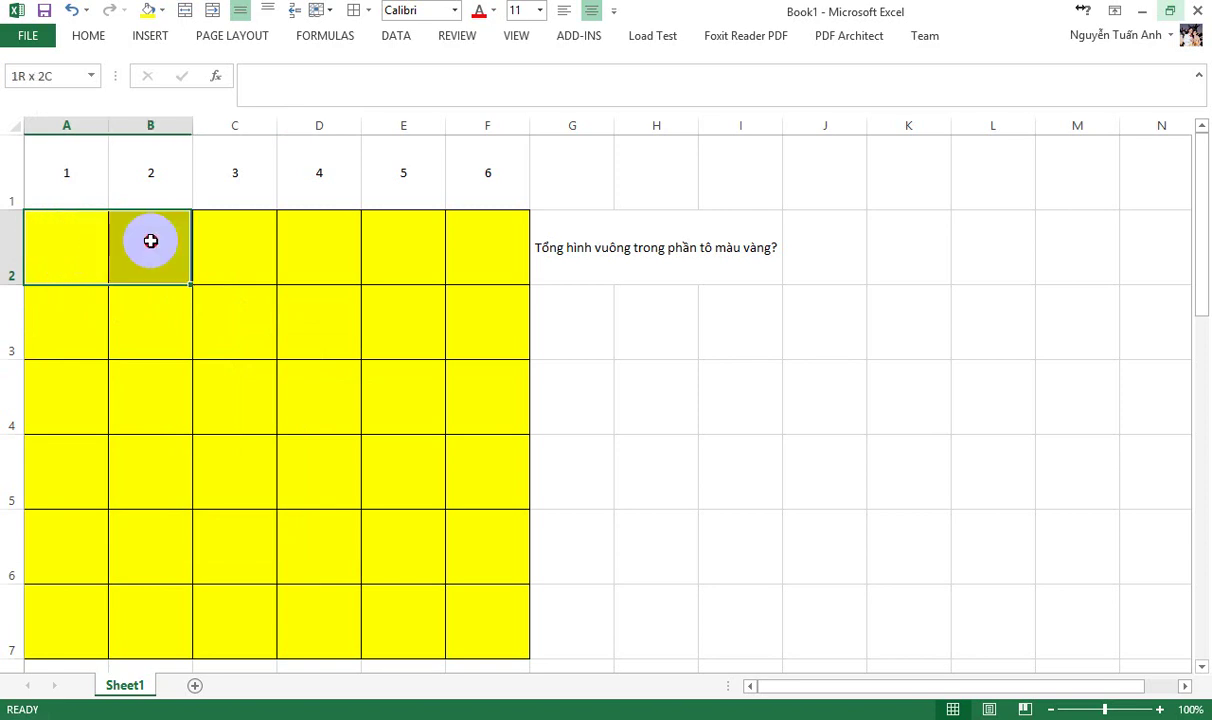
click(230, 240)
click(325, 243)
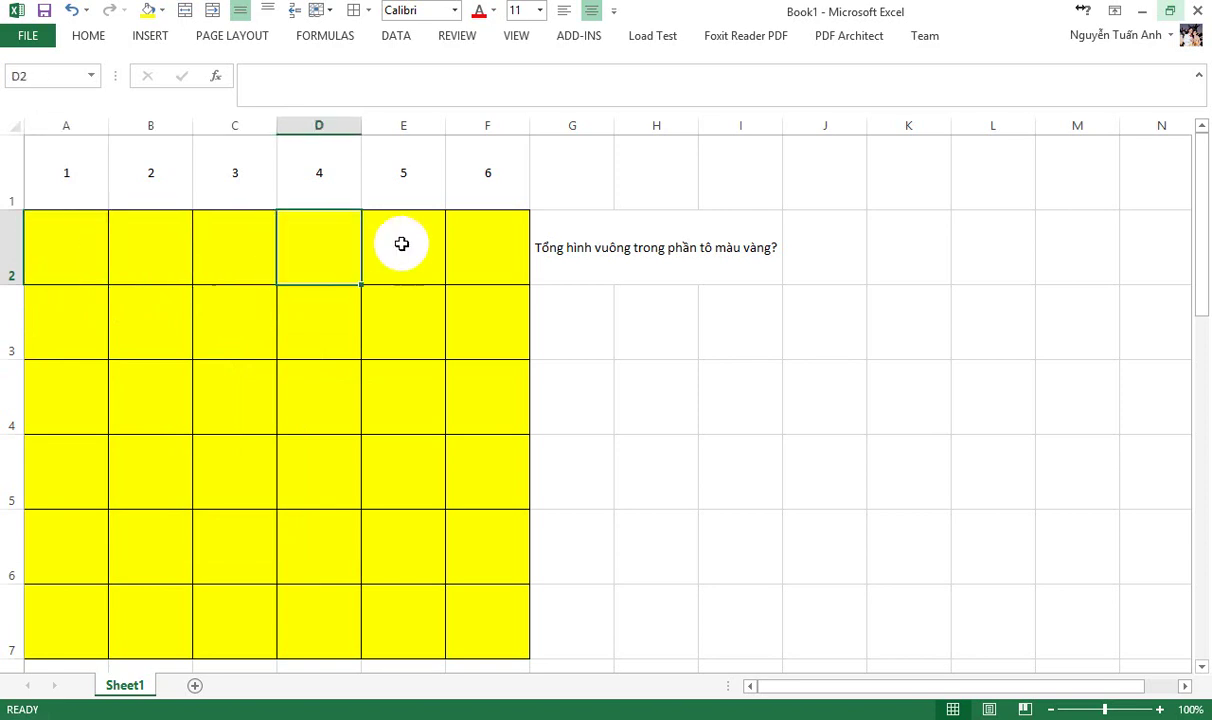
click(400, 243)
click(478, 245)
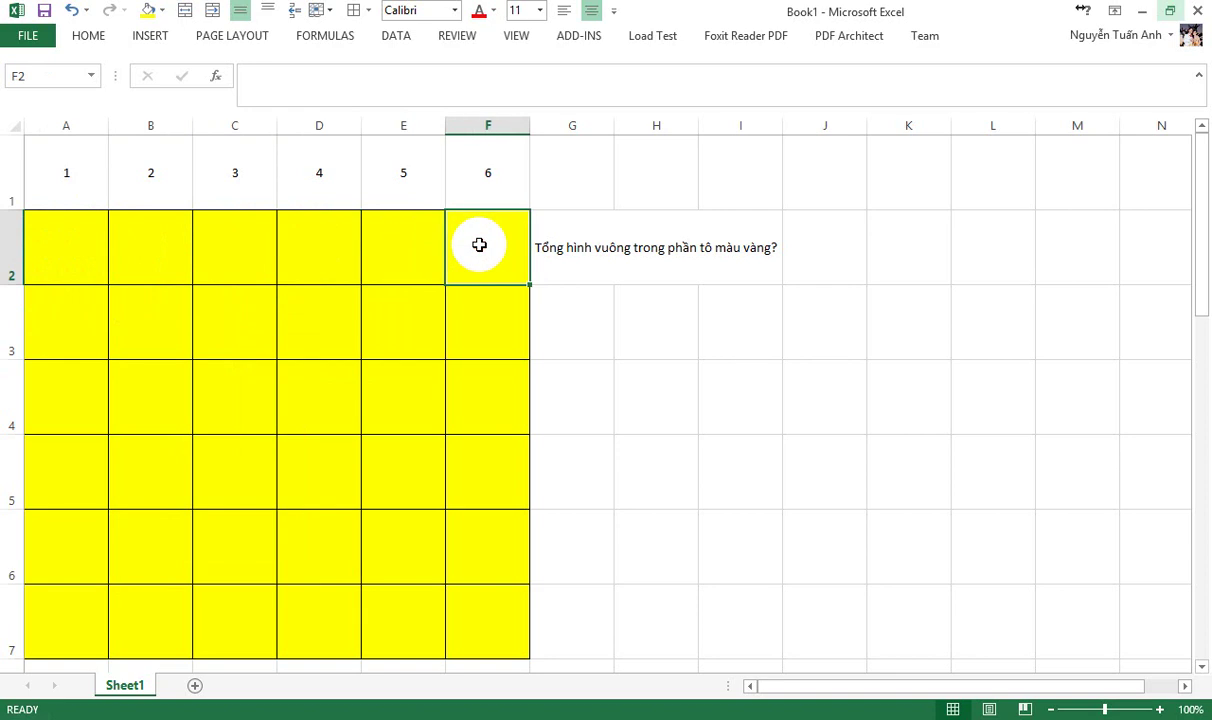
click(81, 250)
click(62, 322)
click(58, 397)
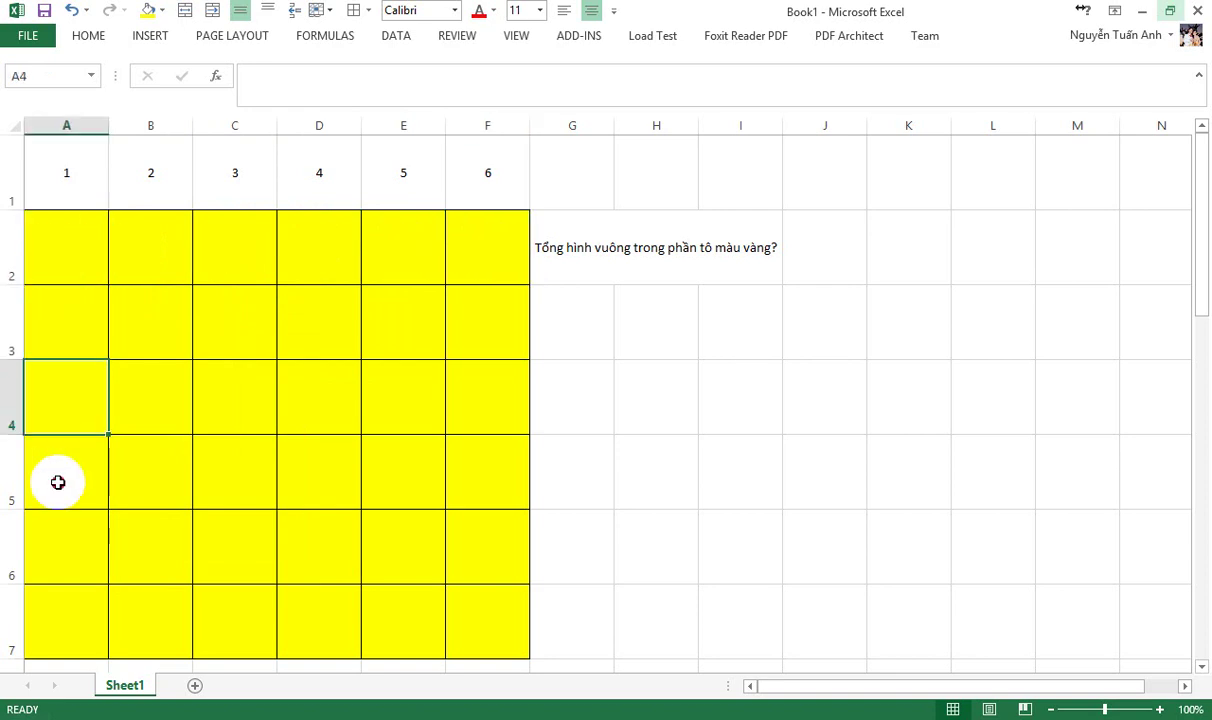
click(57, 470)
click(56, 553)
click(59, 593)
Fill row 3 beside the grid from G3 to J3 with 1, 6x6=, 36 and ô vuông
click(590, 334)
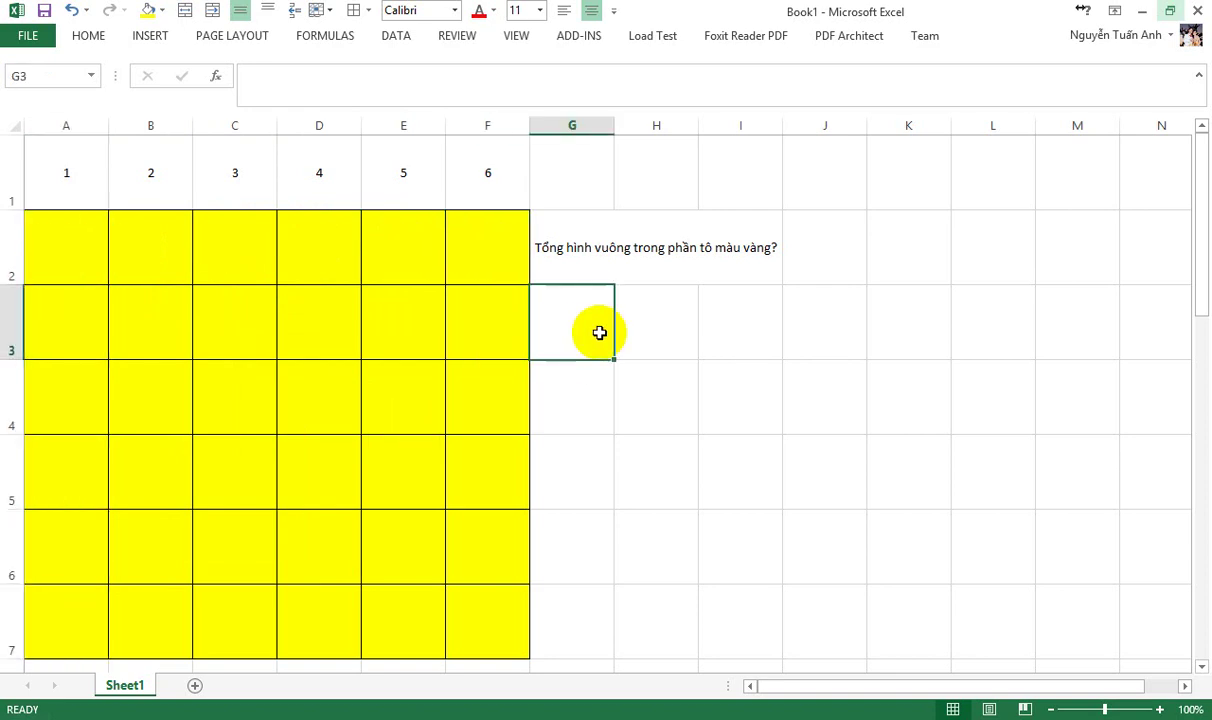
text(1)
click(653, 326)
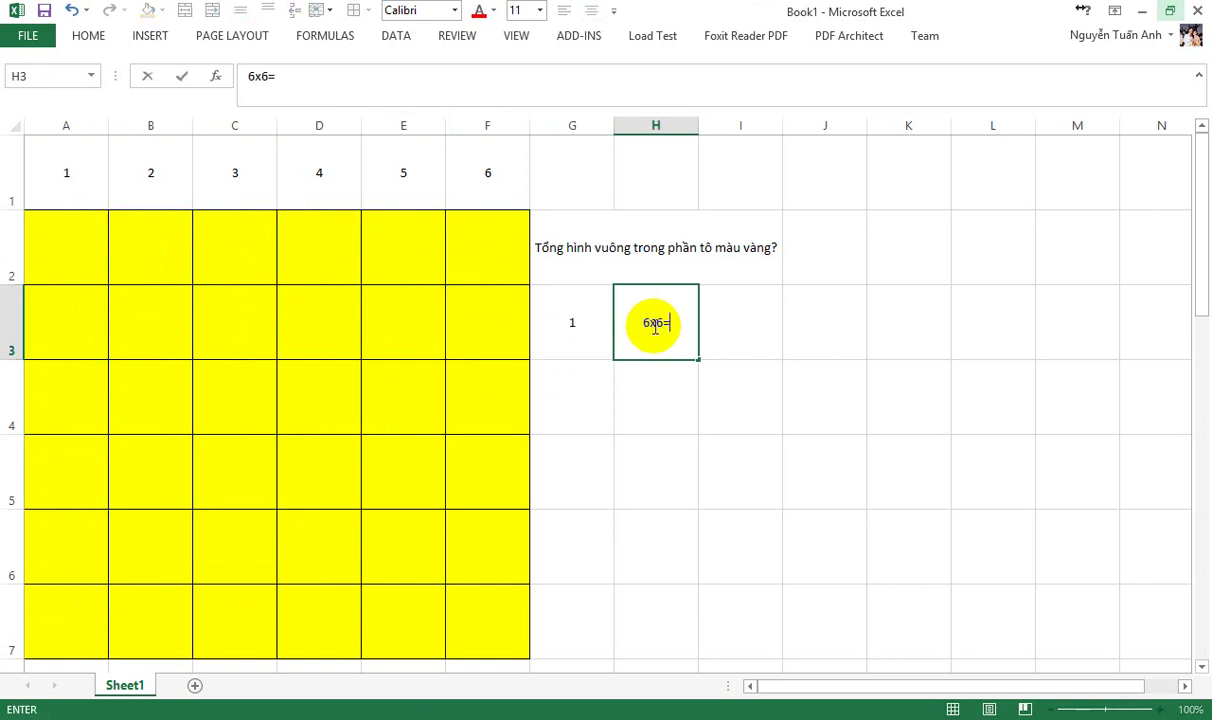
key(Tab)
text(3)
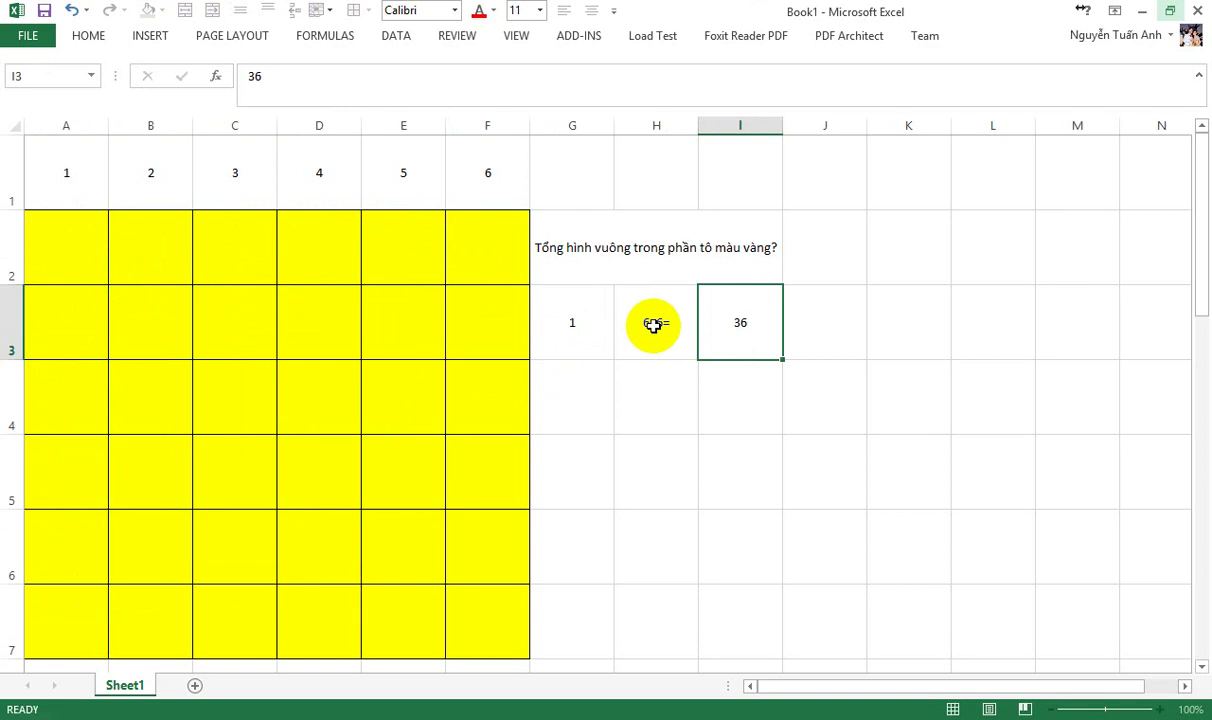
key(Tab)
text(ô)
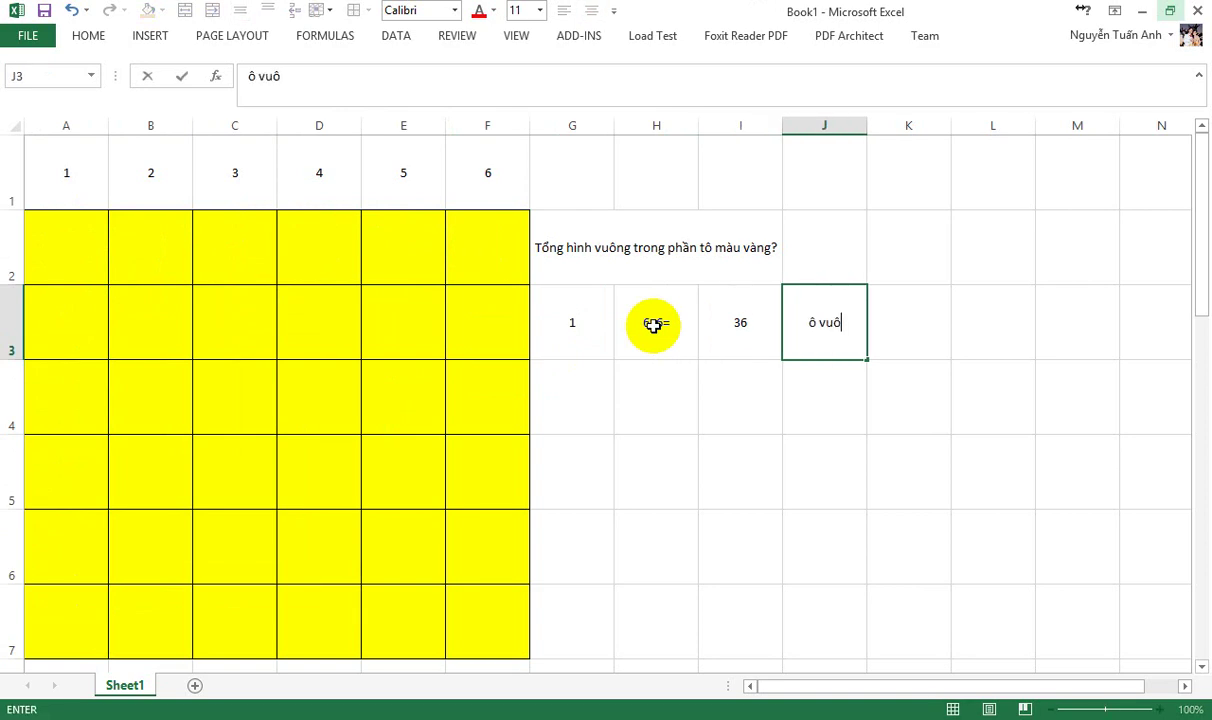
key(Return)
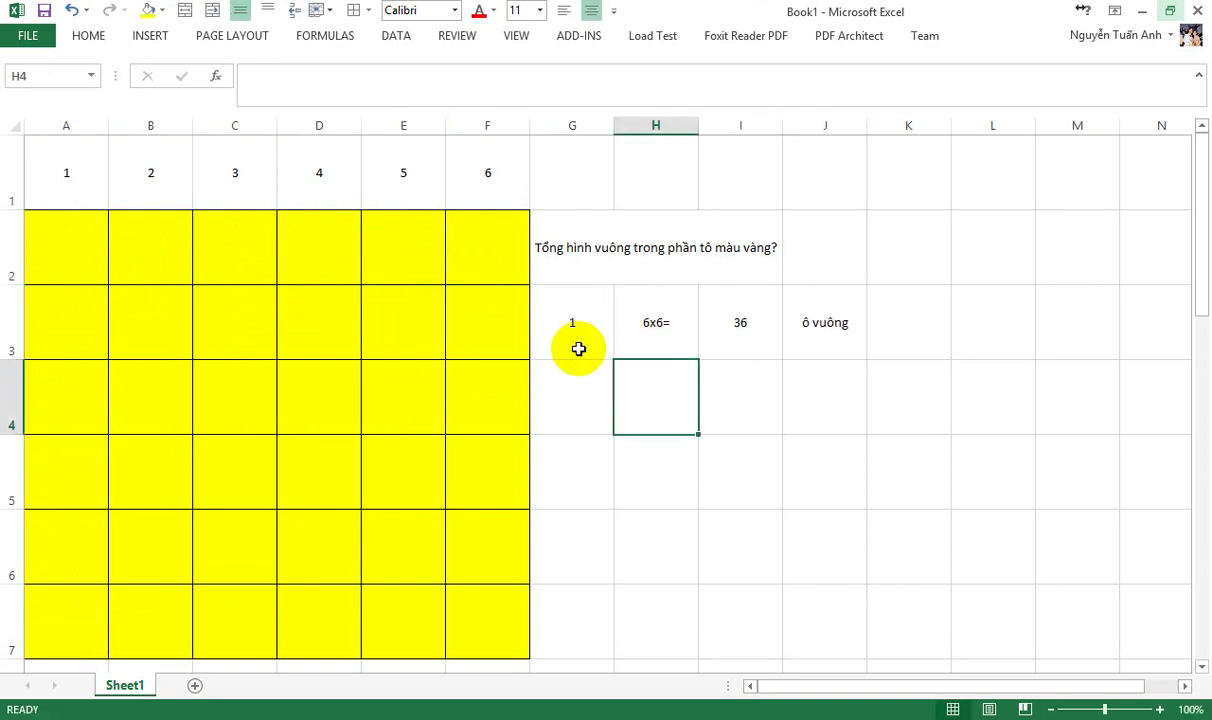
Count the 2x2 squares along rows 2 and 3 by highlighting each block in turn from A2:B3 to E2:F3
click(74, 256)
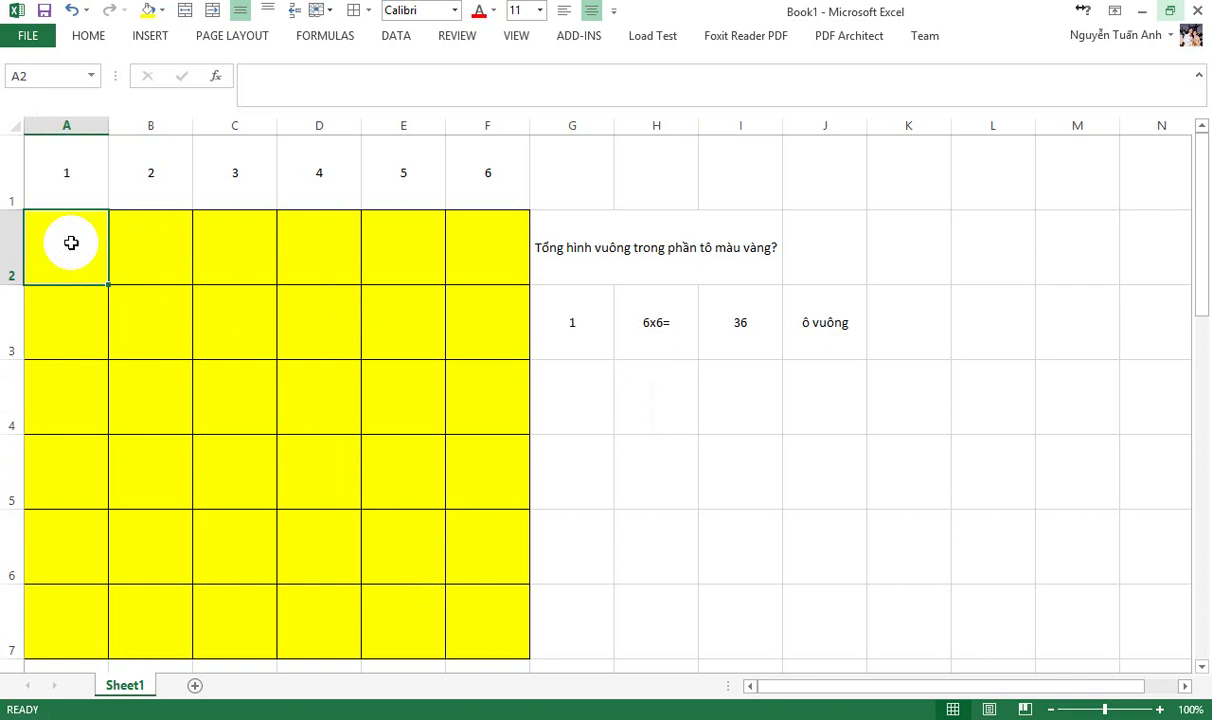
drag(71, 243, 130, 309)
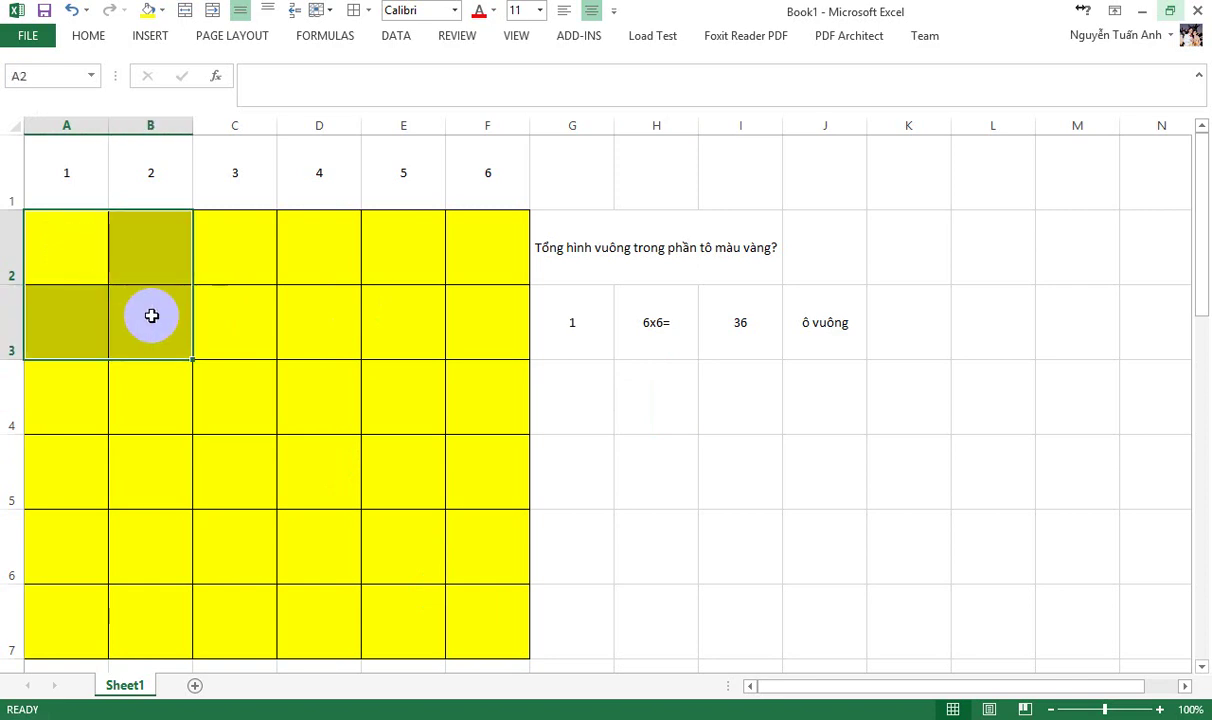
drag(81, 246, 138, 325)
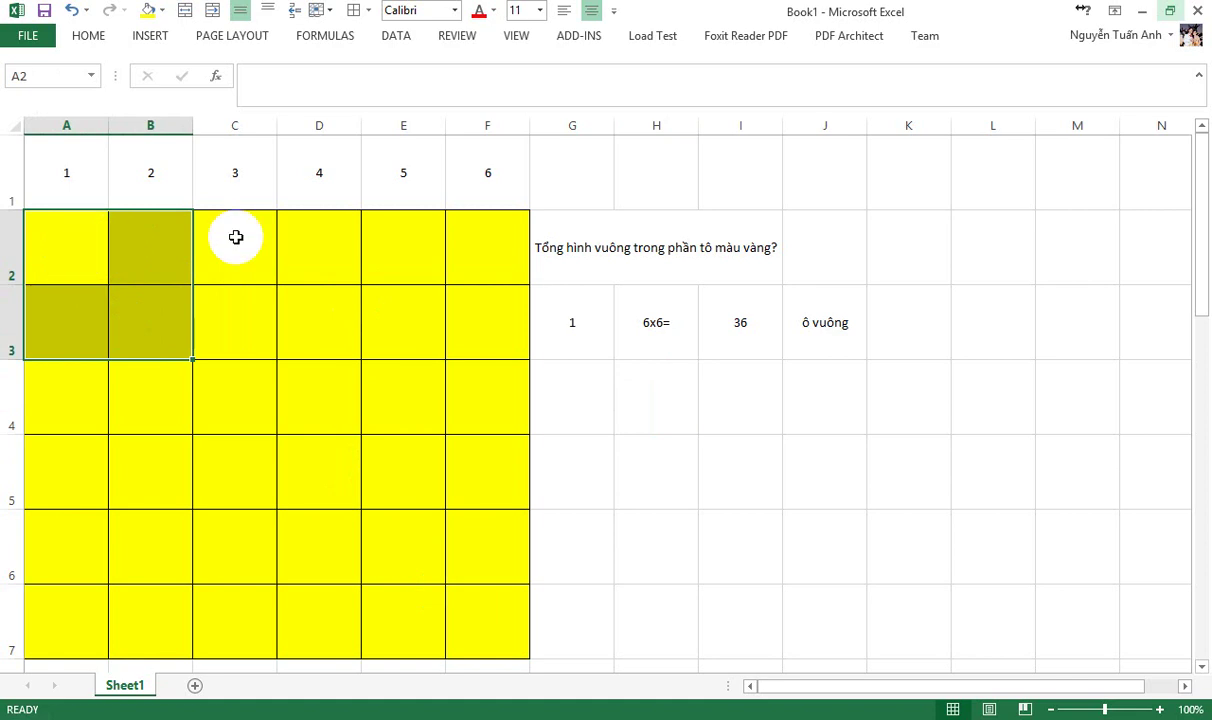
drag(146, 246, 218, 316)
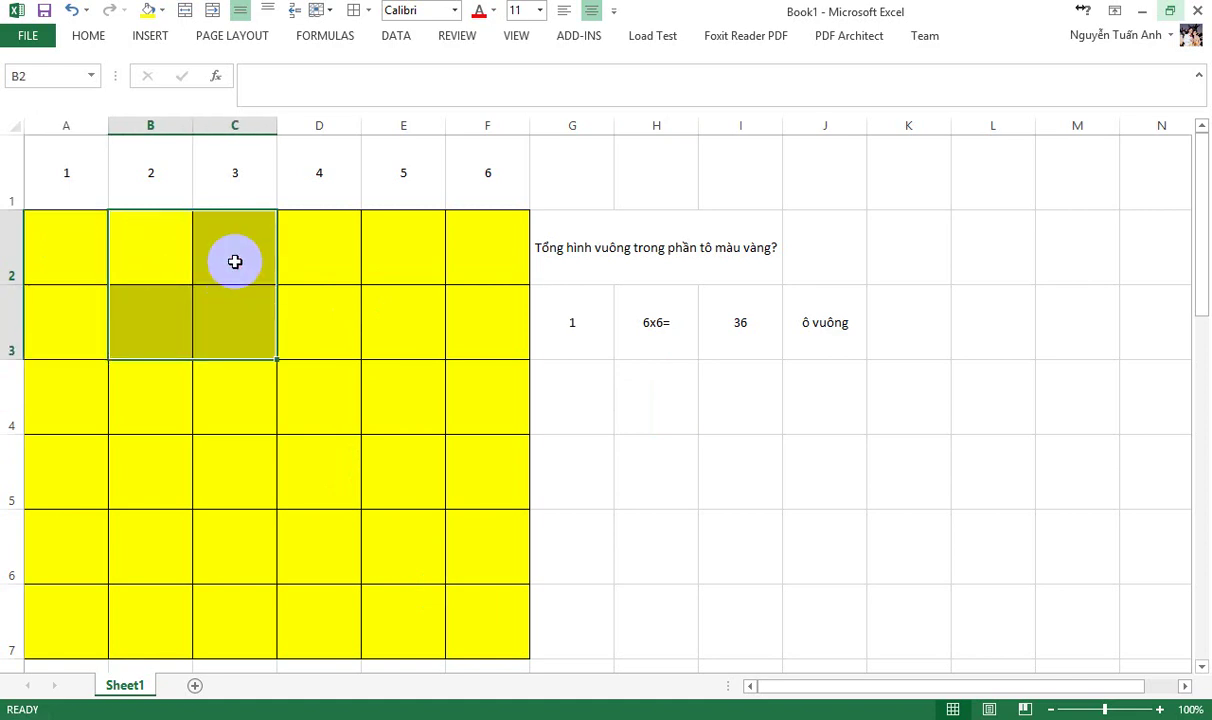
drag(258, 258, 324, 312)
drag(333, 254, 408, 319)
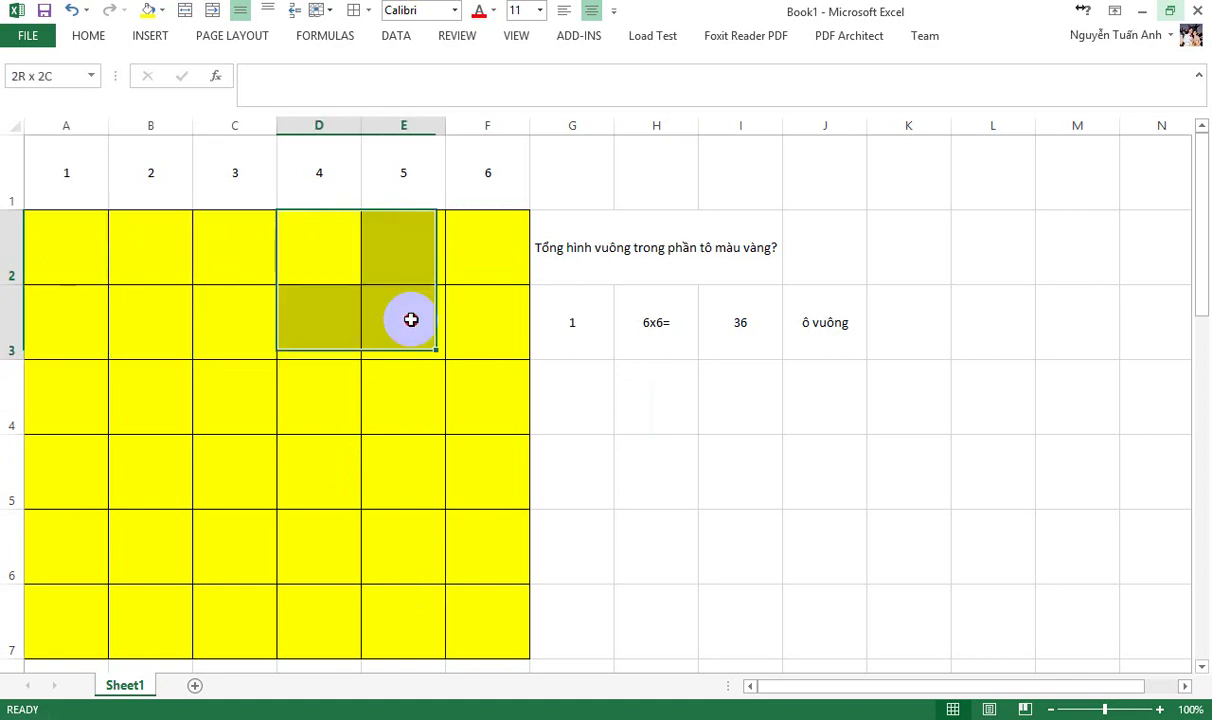
drag(400, 254, 479, 319)
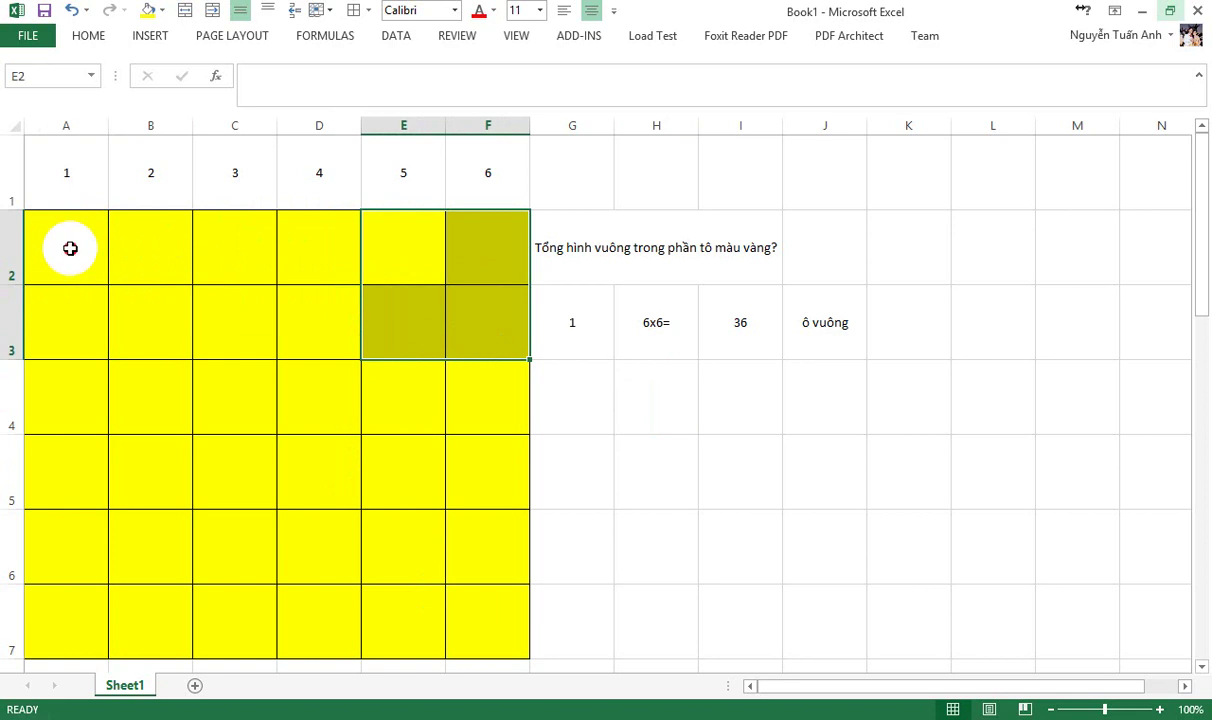
drag(70, 246, 141, 322)
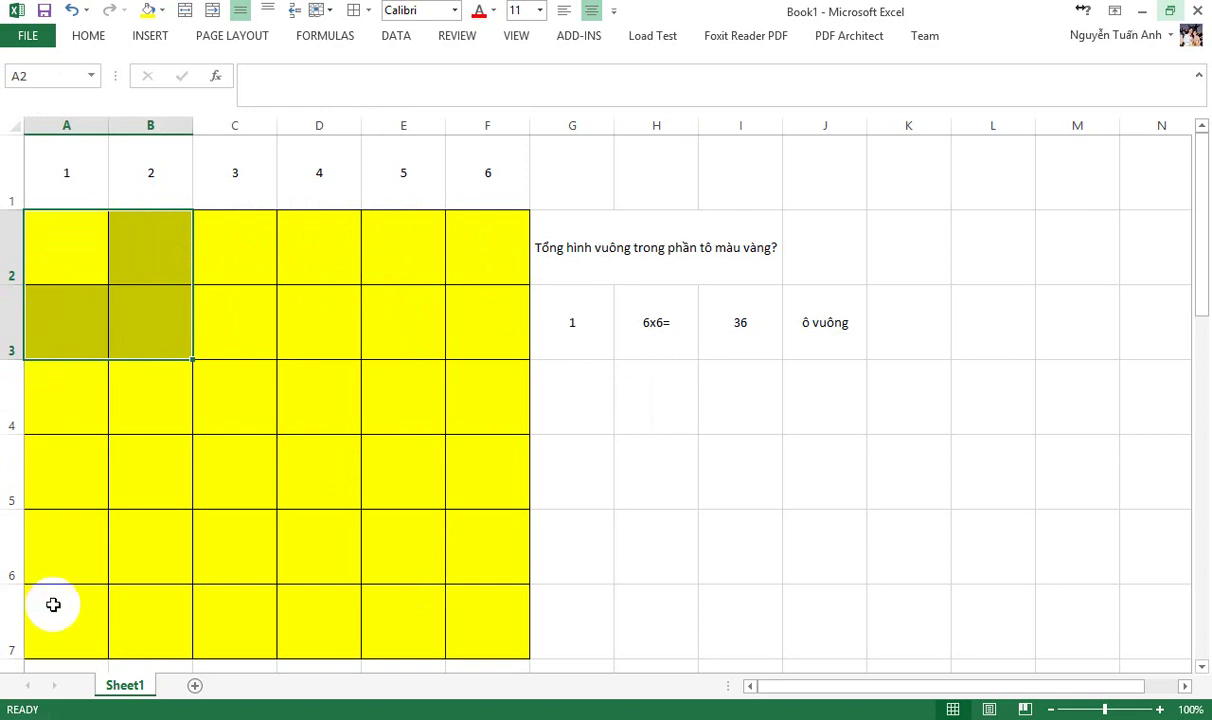
Fill row 4 beside the grid from G4 to I4 with 2, 5x5 and 25
click(594, 394)
text(2)
click(628, 395)
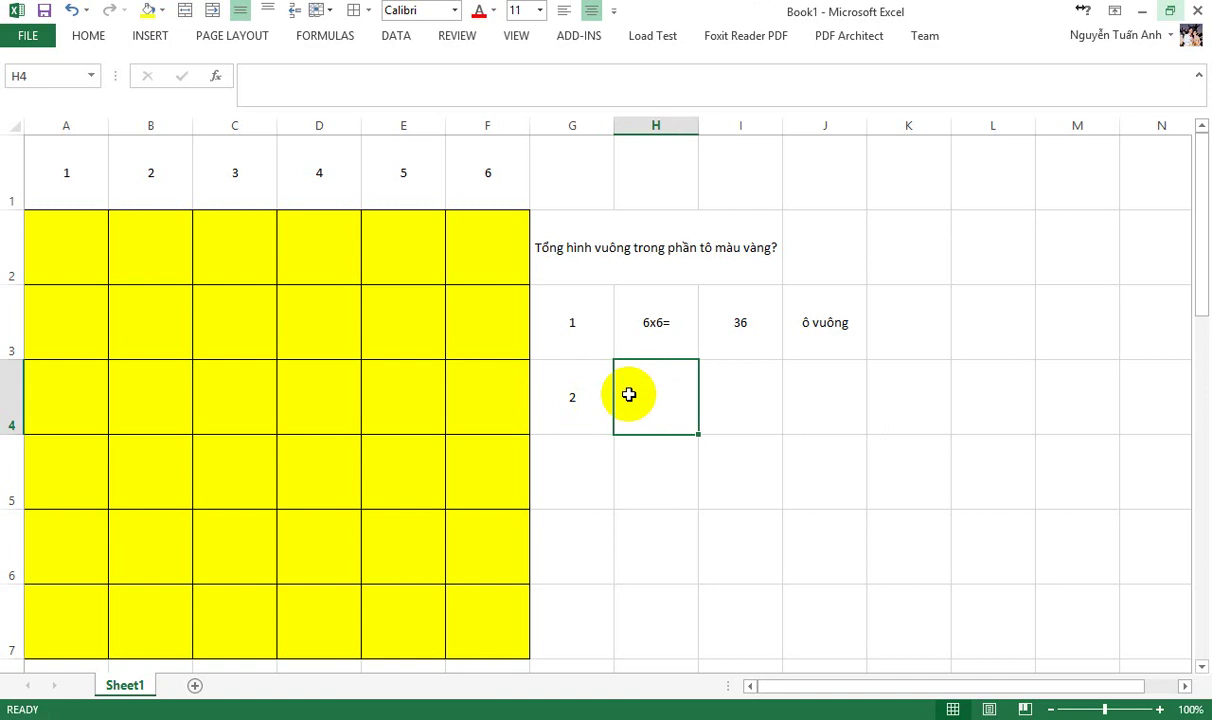
text(5x5)
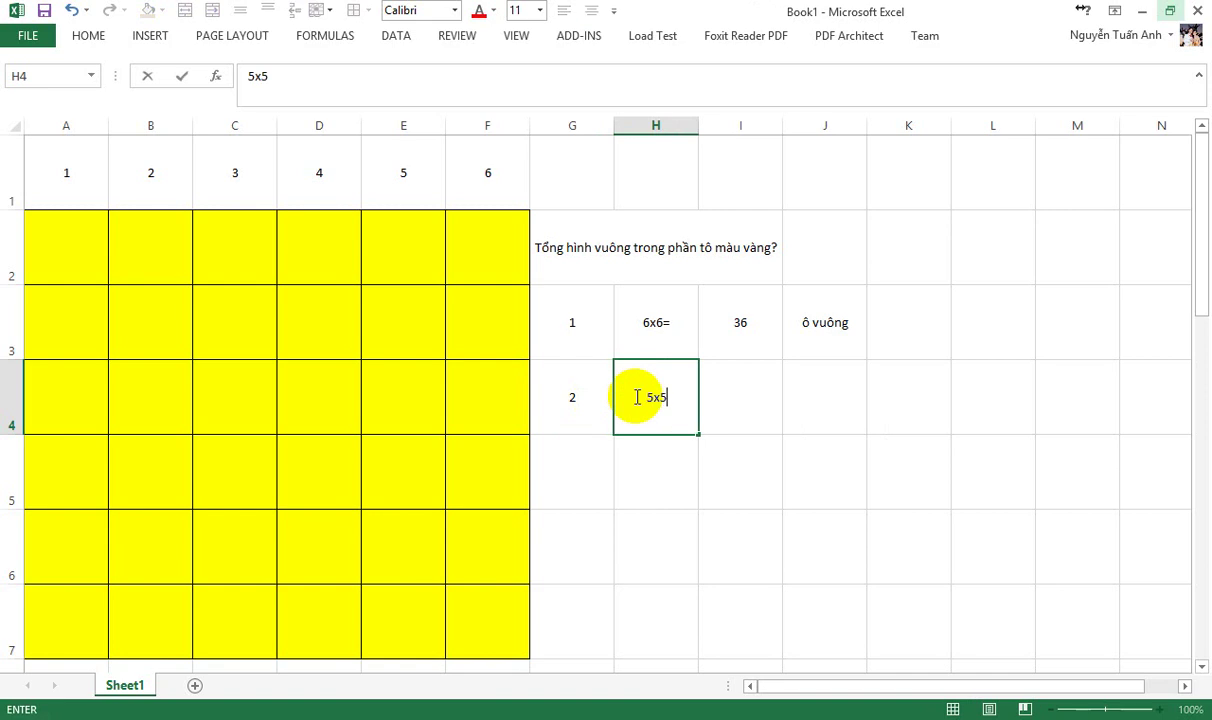
key(Tab)
text(2)
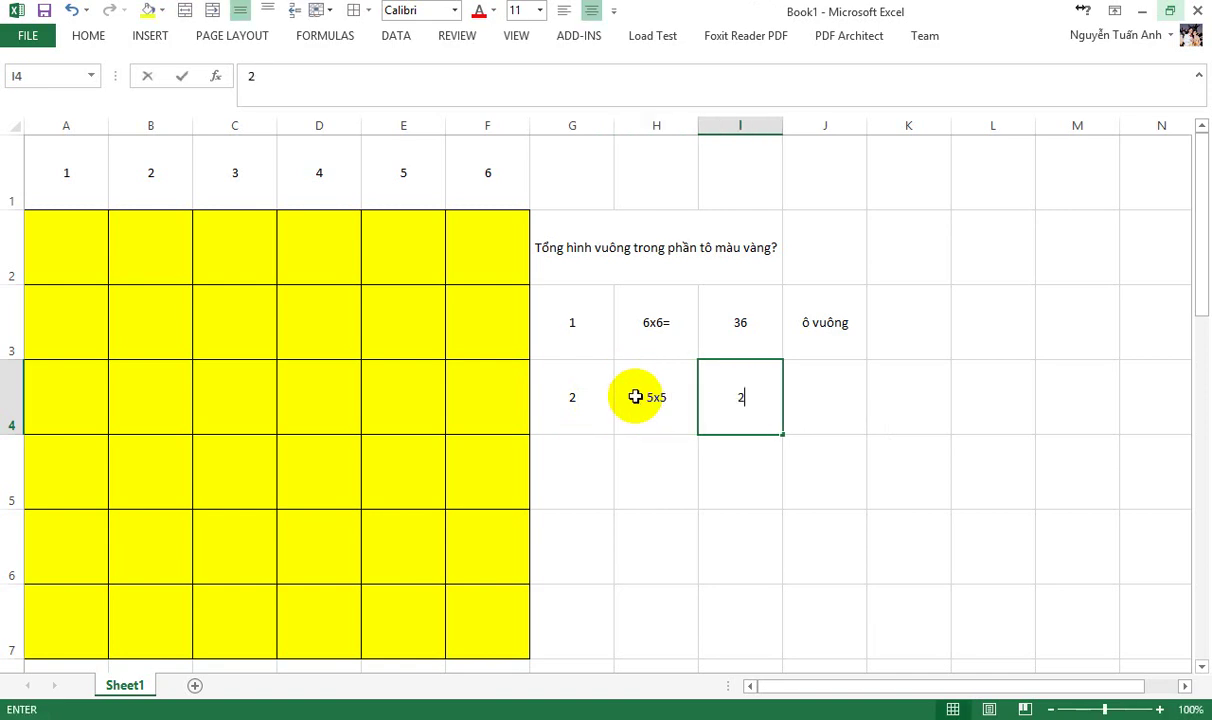
text(5)
key(Tab)
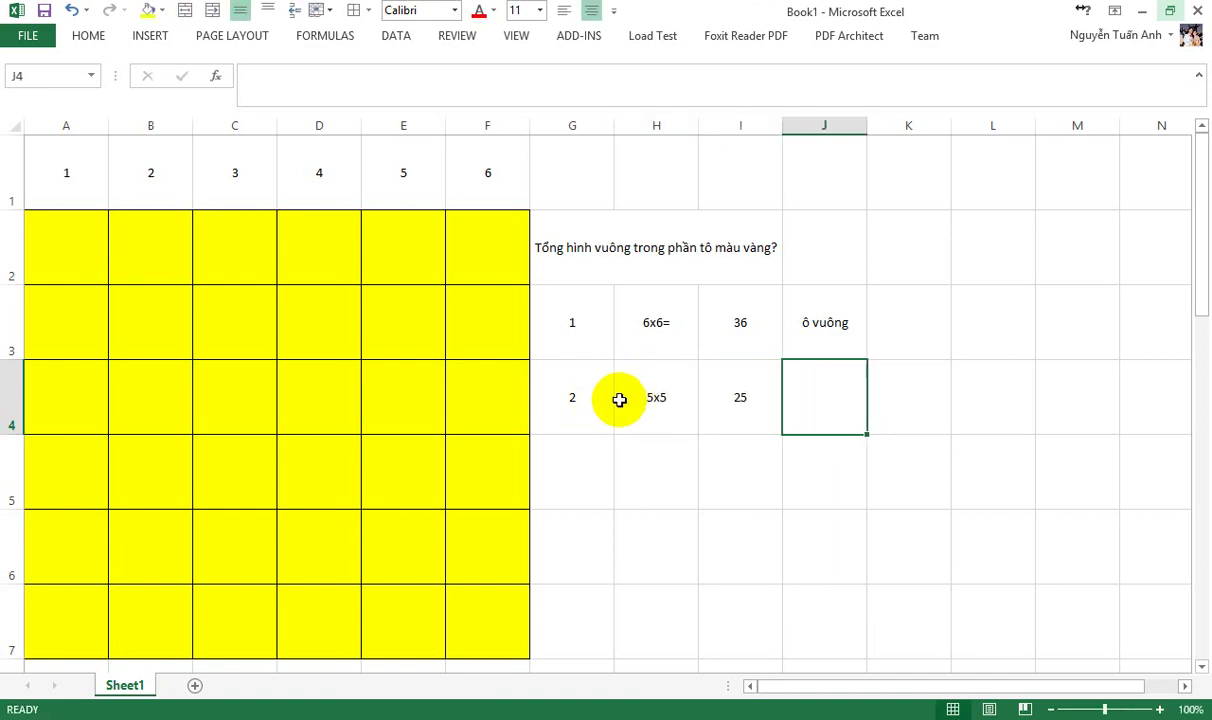
Highlight the 3x3 square A2:C4 in the yellow grid, and fill G5 to I5 with 3, 4x4 and 16
click(81, 246)
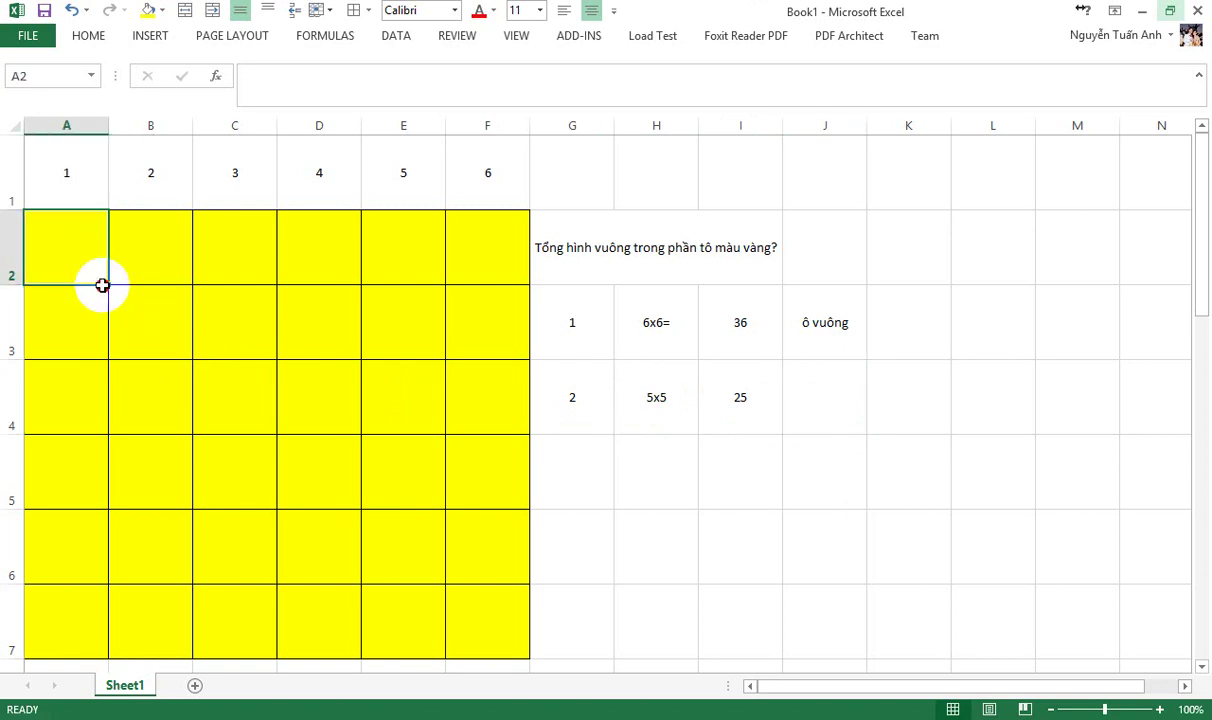
drag(102, 285, 219, 387)
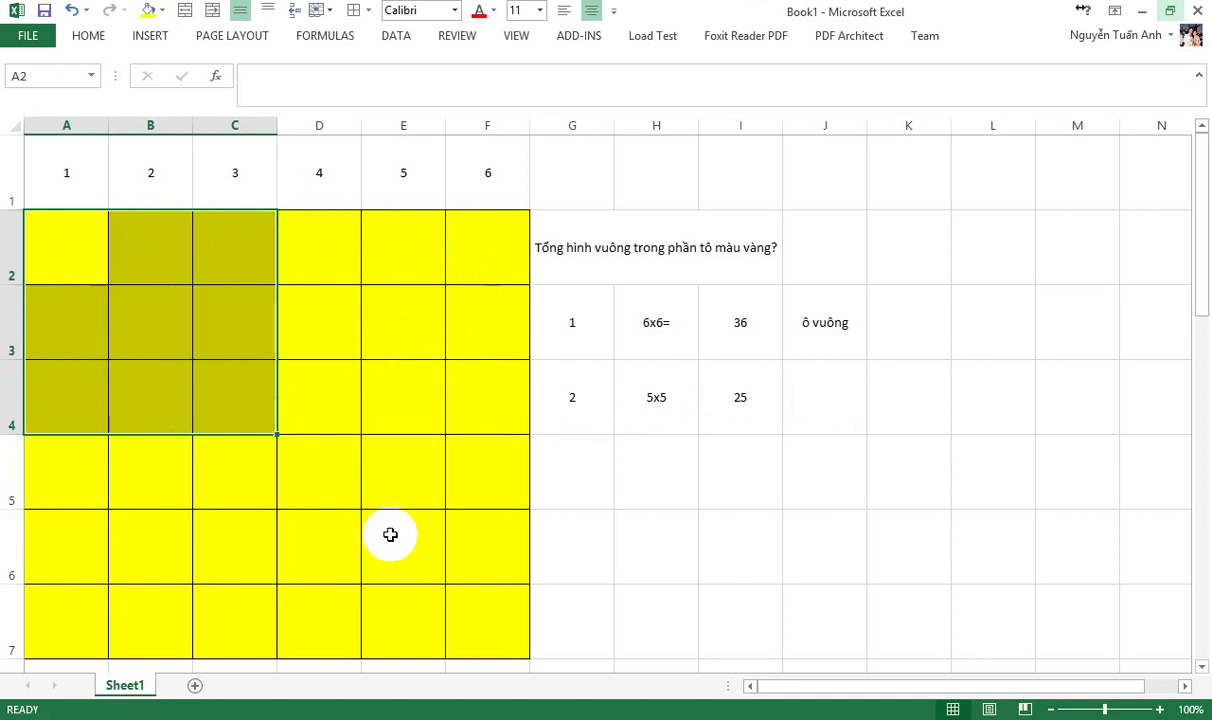
click(577, 468)
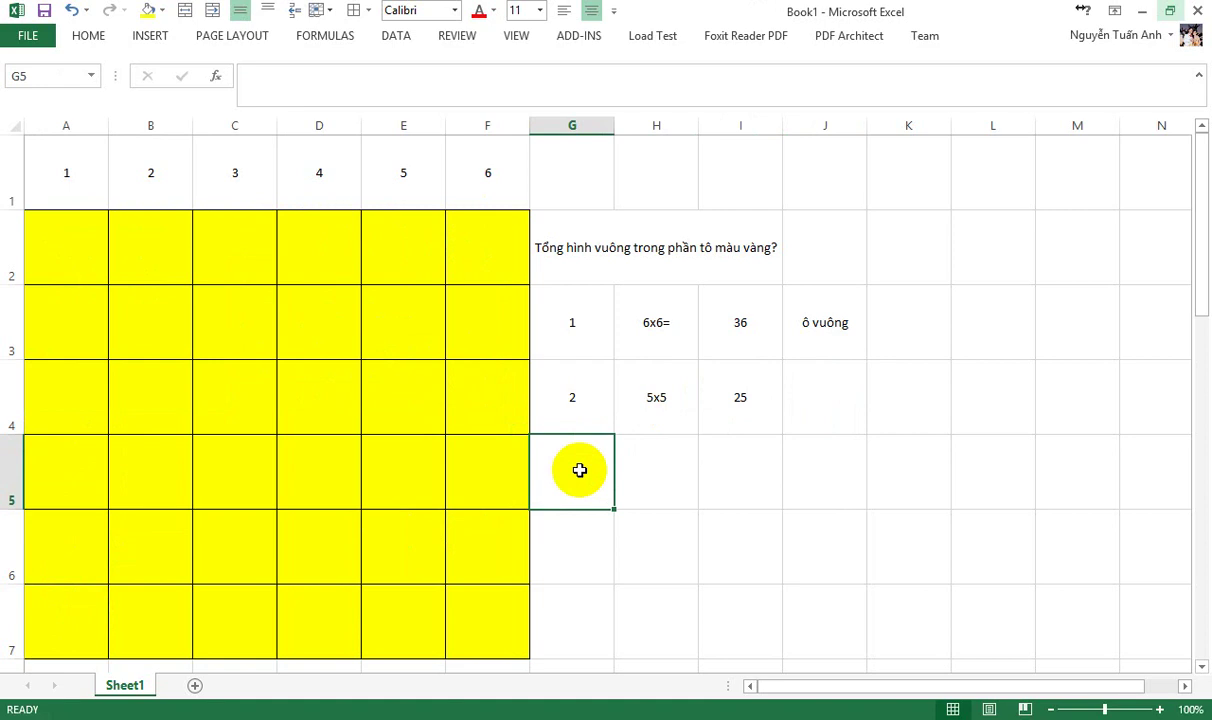
text(3)
click(647, 474)
text(4)
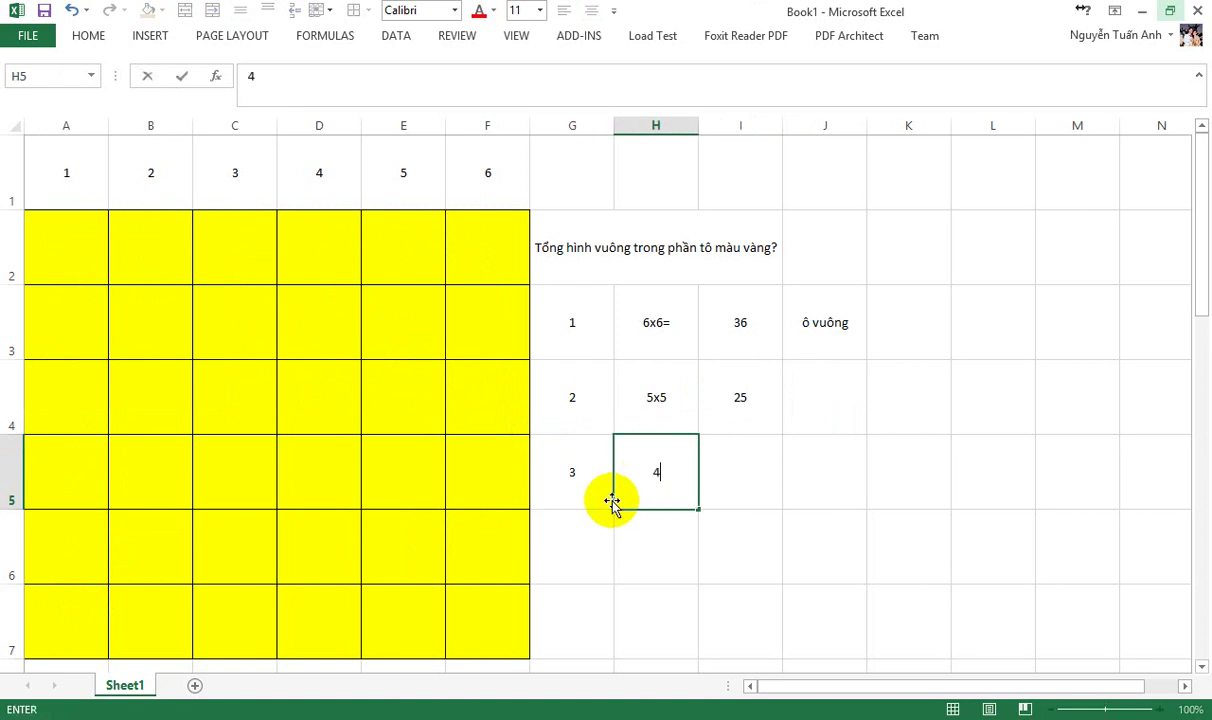
text(x4)
key(Tab)
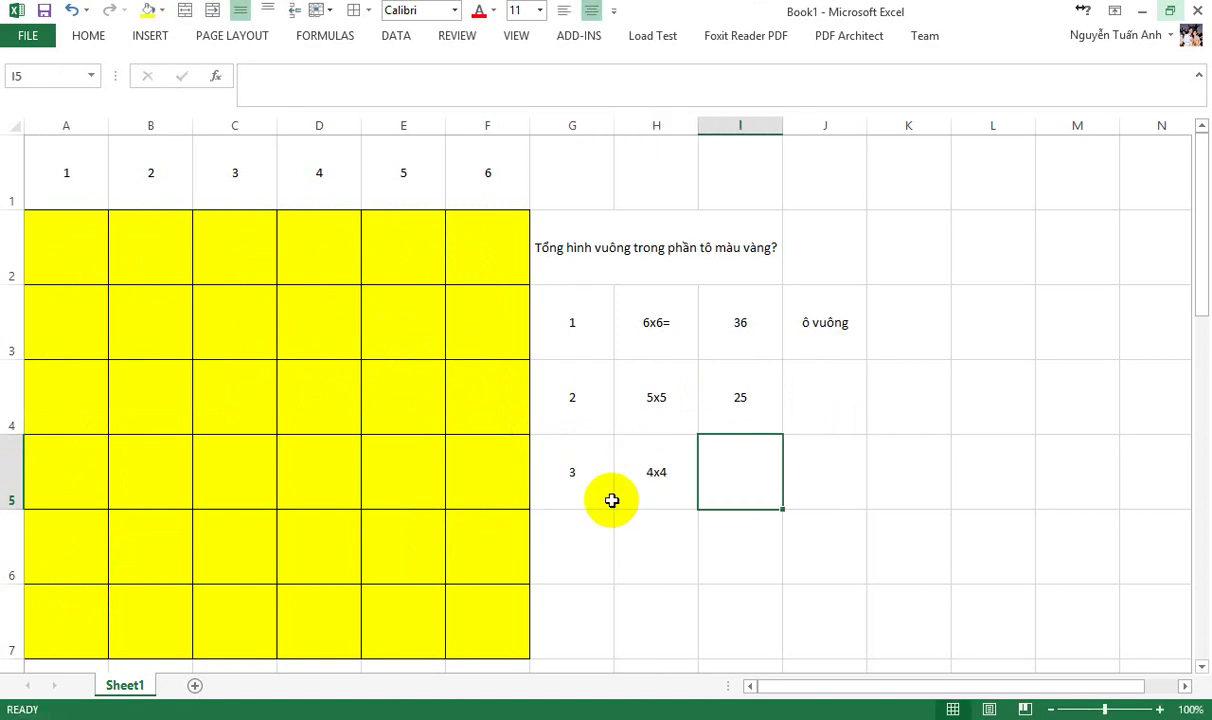
text(16)
key(Return)
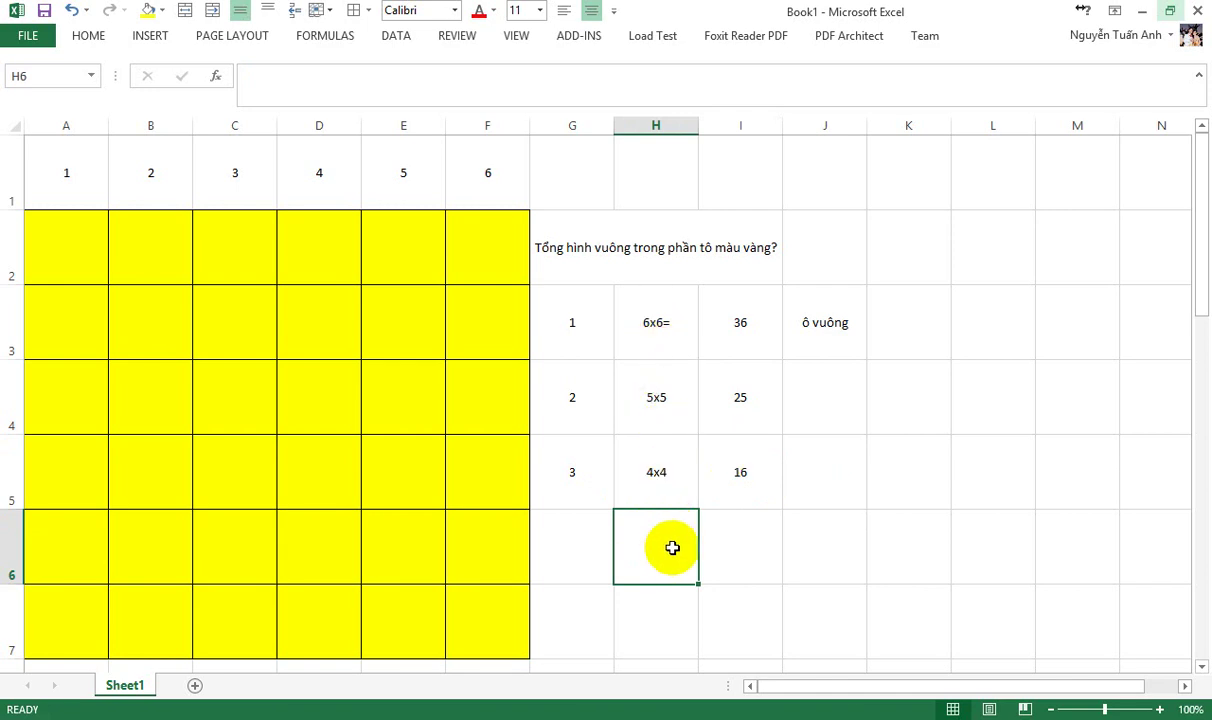
Enter 3x3 in H6 and its count of 9 in I6
text(3x3)
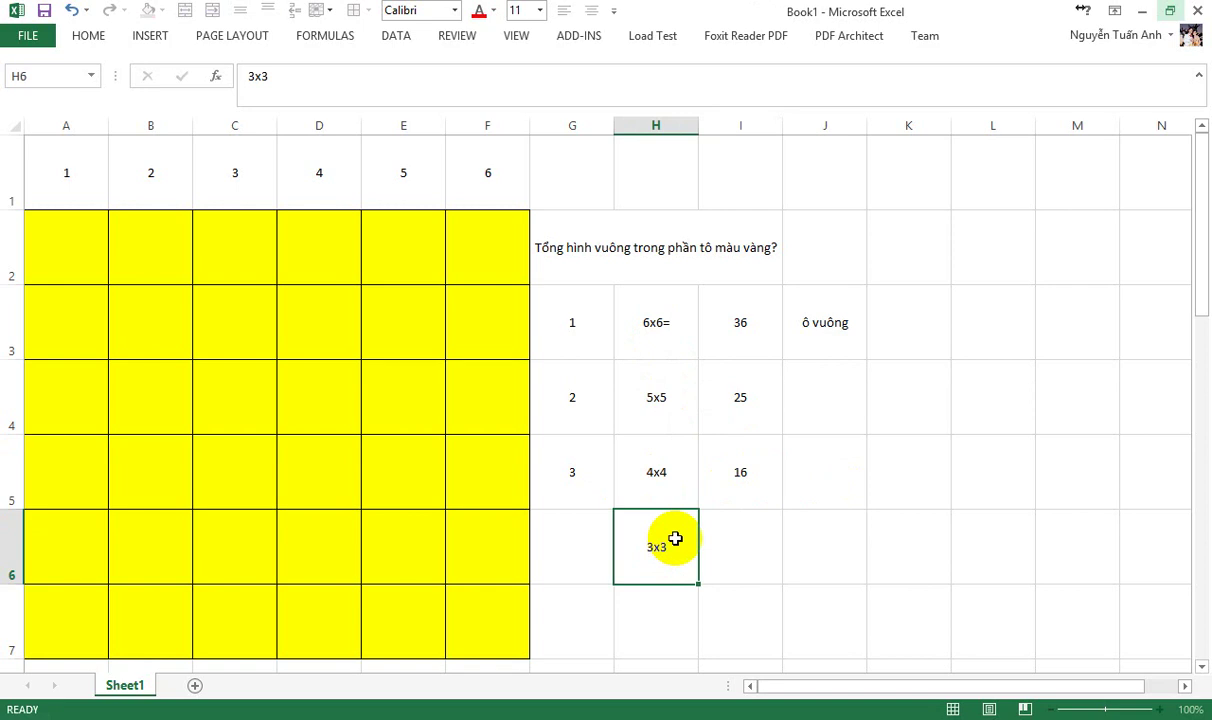
key(Tab)
text(9)
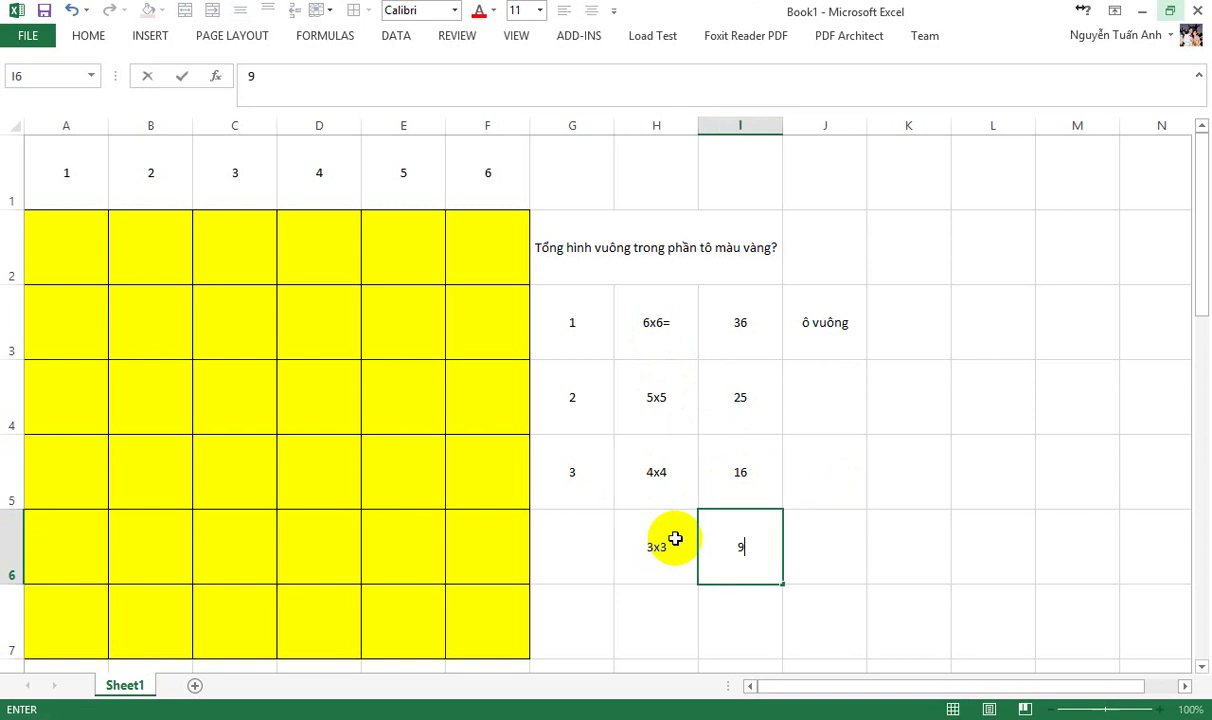
key(Return)
Enter 2x2 in H7 and its count of 4 in I7
scroll(771, 533, down, 1)
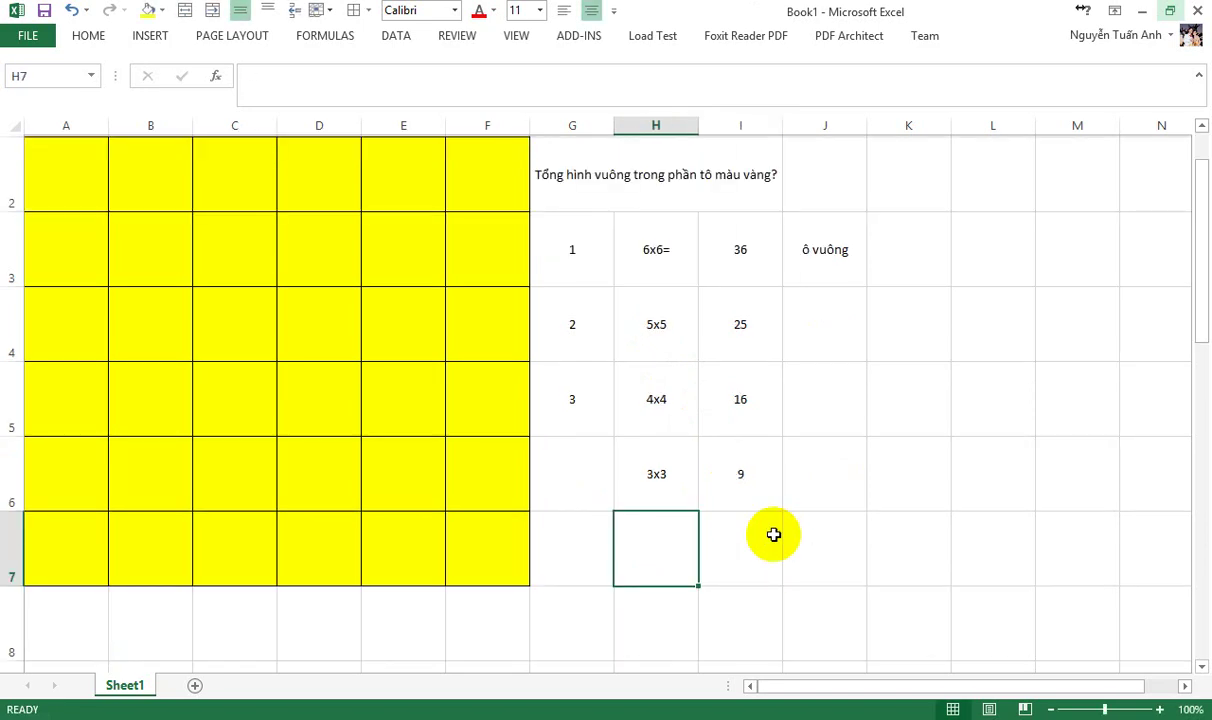
text(2x2)
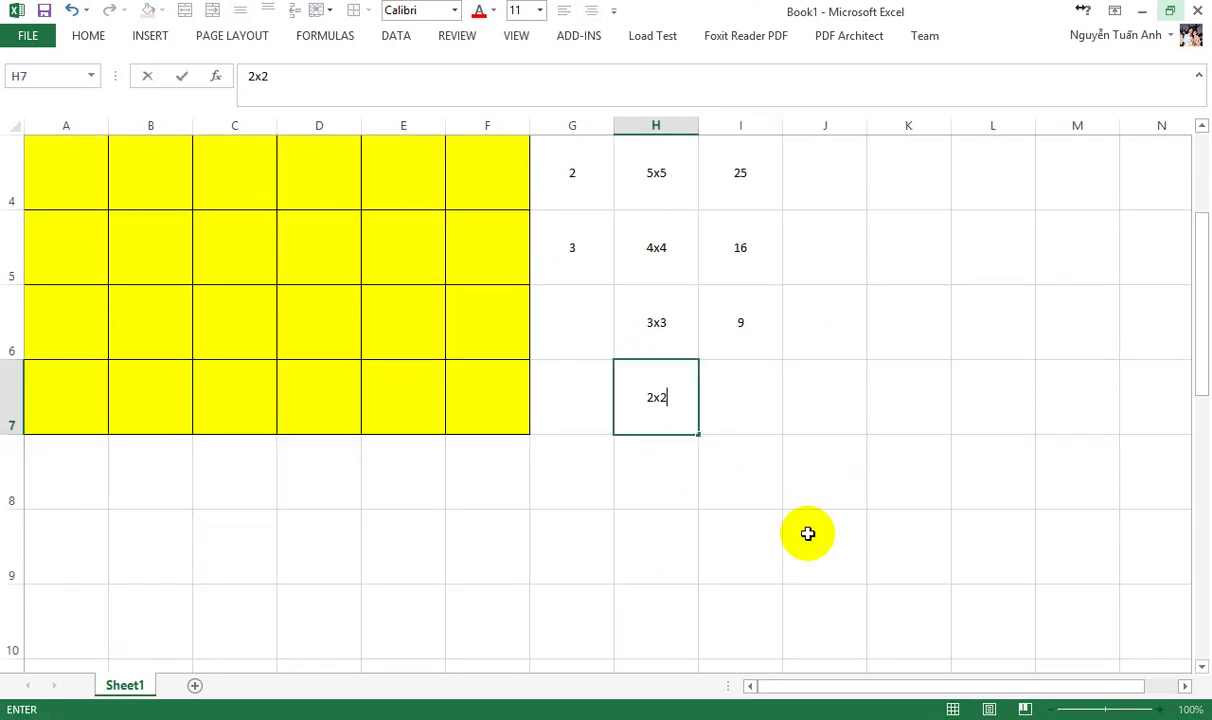
key(Tab)
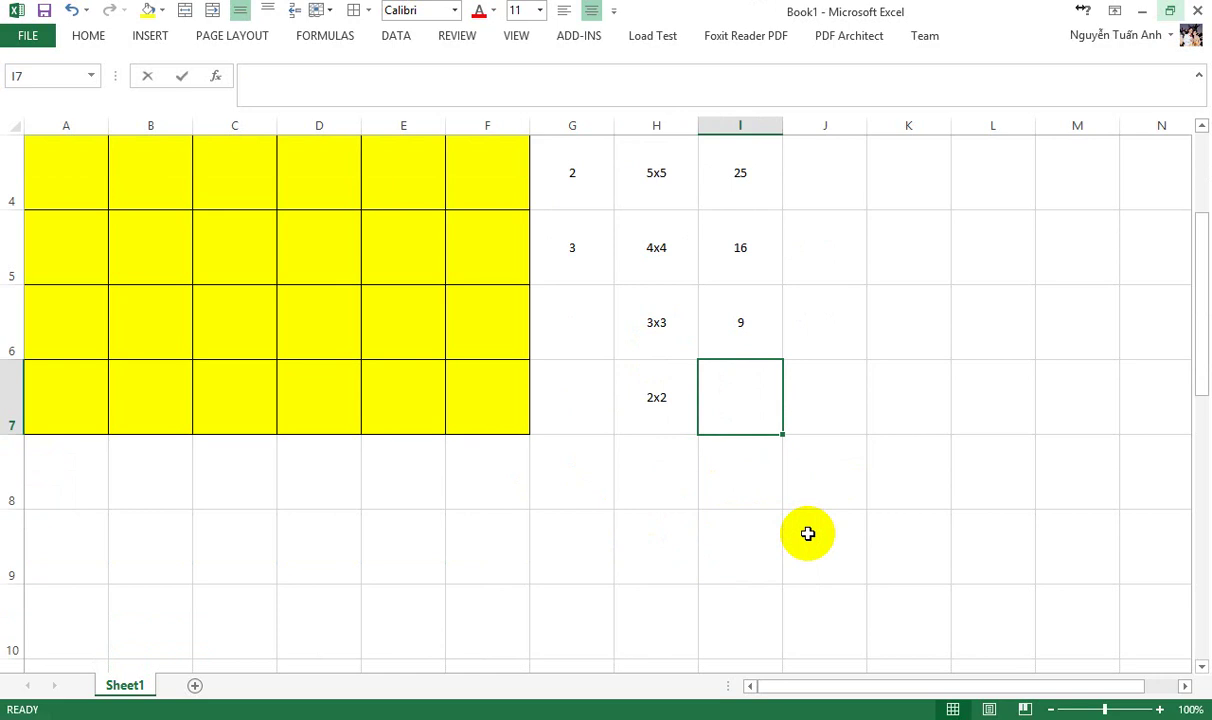
text(4)
key(Return)
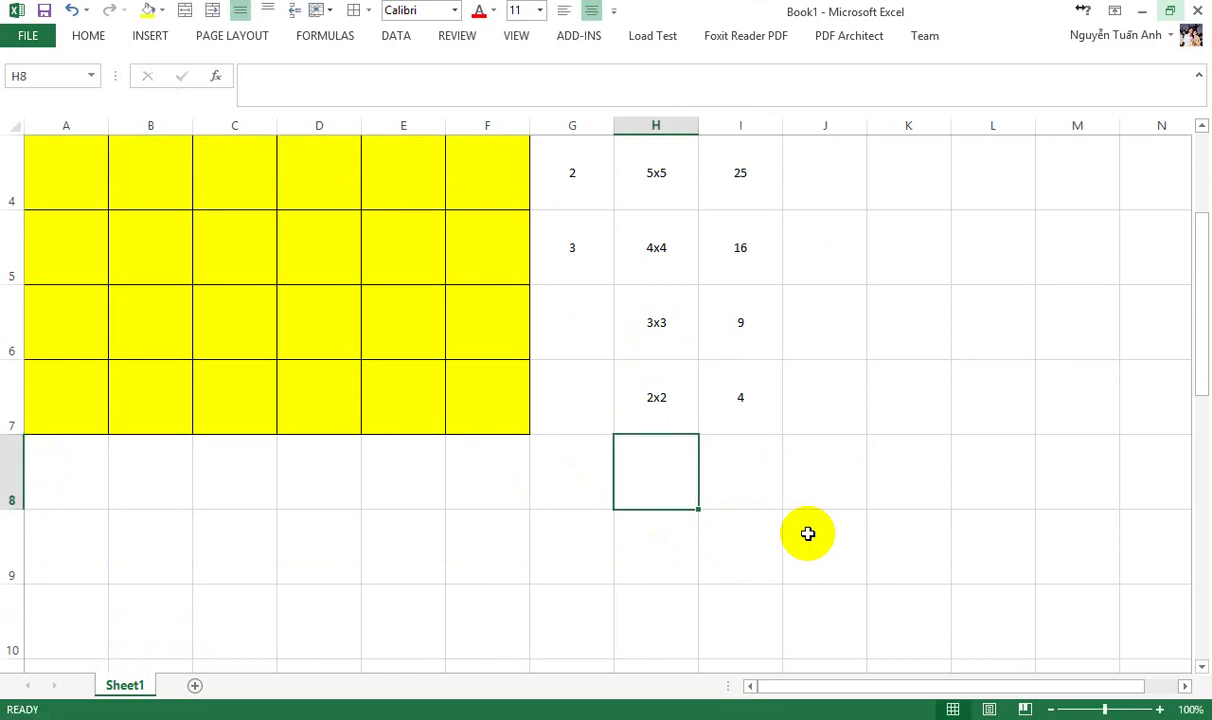
Enter 1 in H8 and its count of 1 in I8
text(1)
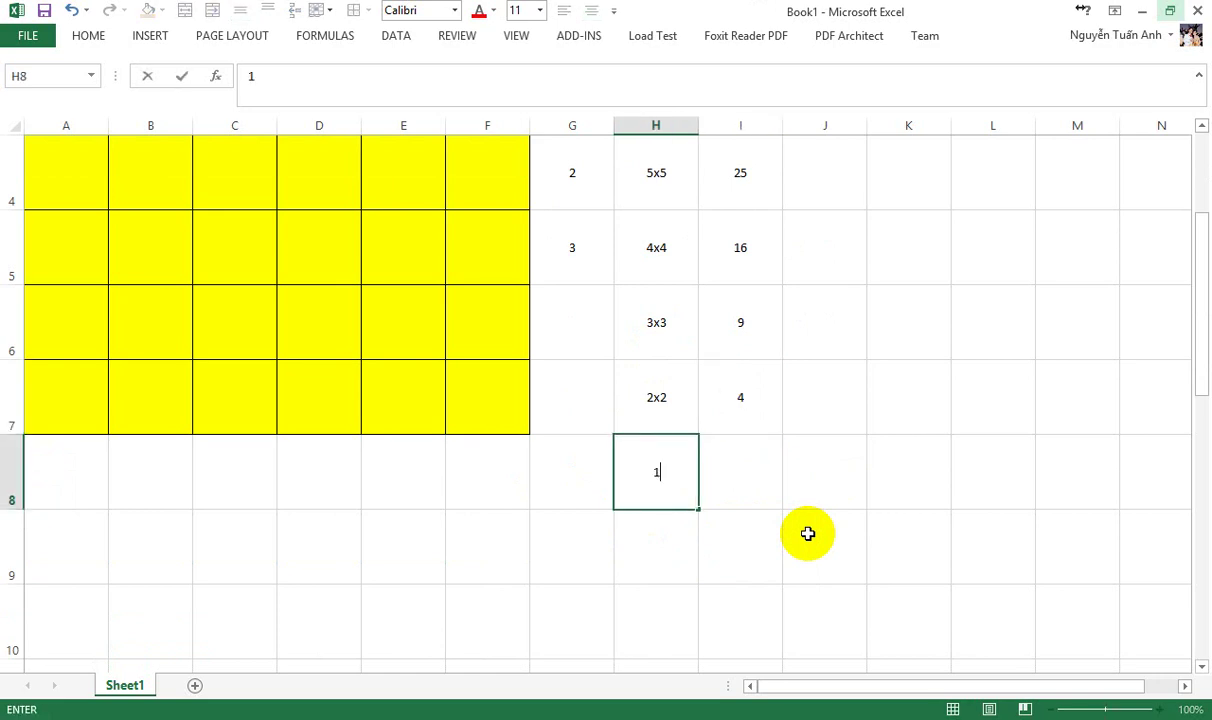
click(768, 481)
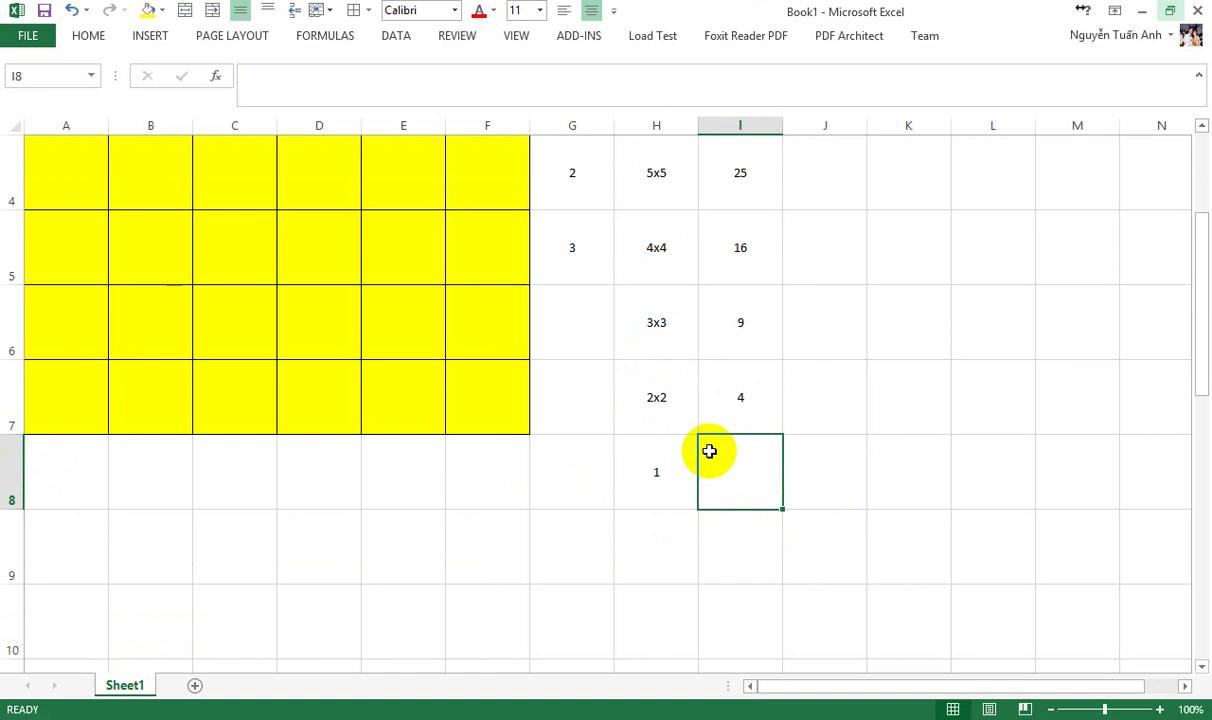
text(1)
click(793, 410)
Count the 5x5 squares in the yellow grid by highlighting A2:E6, B2:F6, A3:E7 and B3:F7 in turn
scroll(797, 410, up, 3)
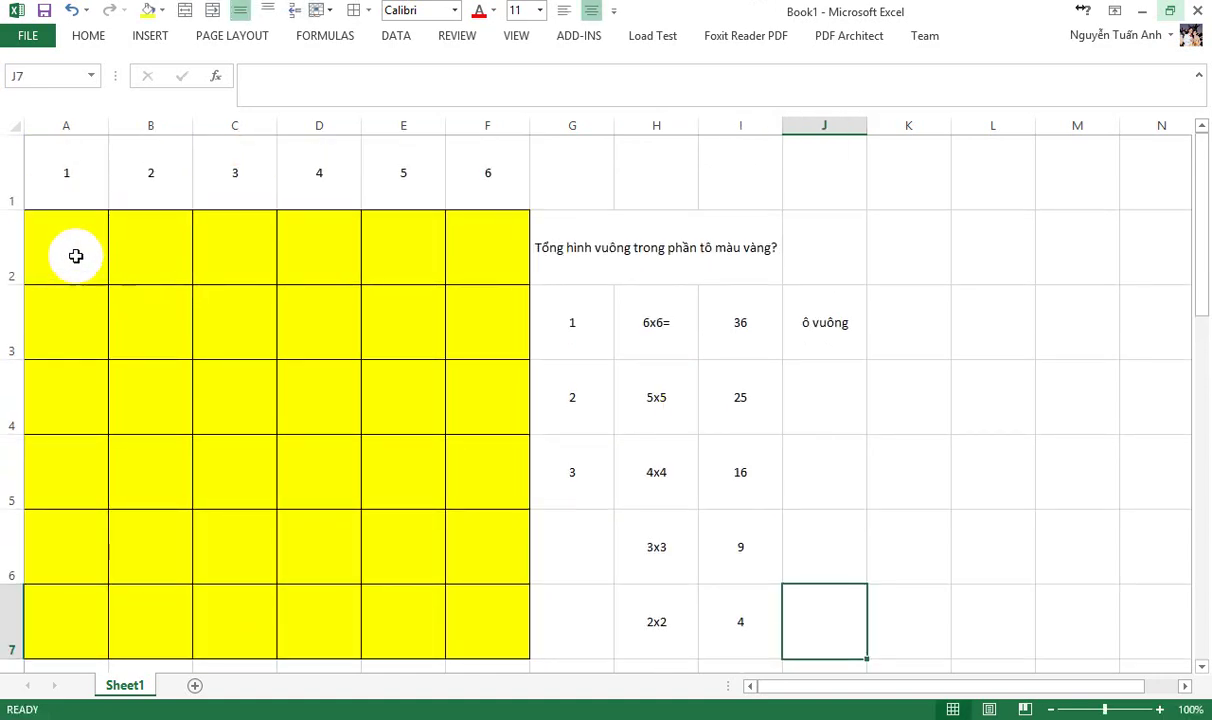
drag(74, 250, 402, 540)
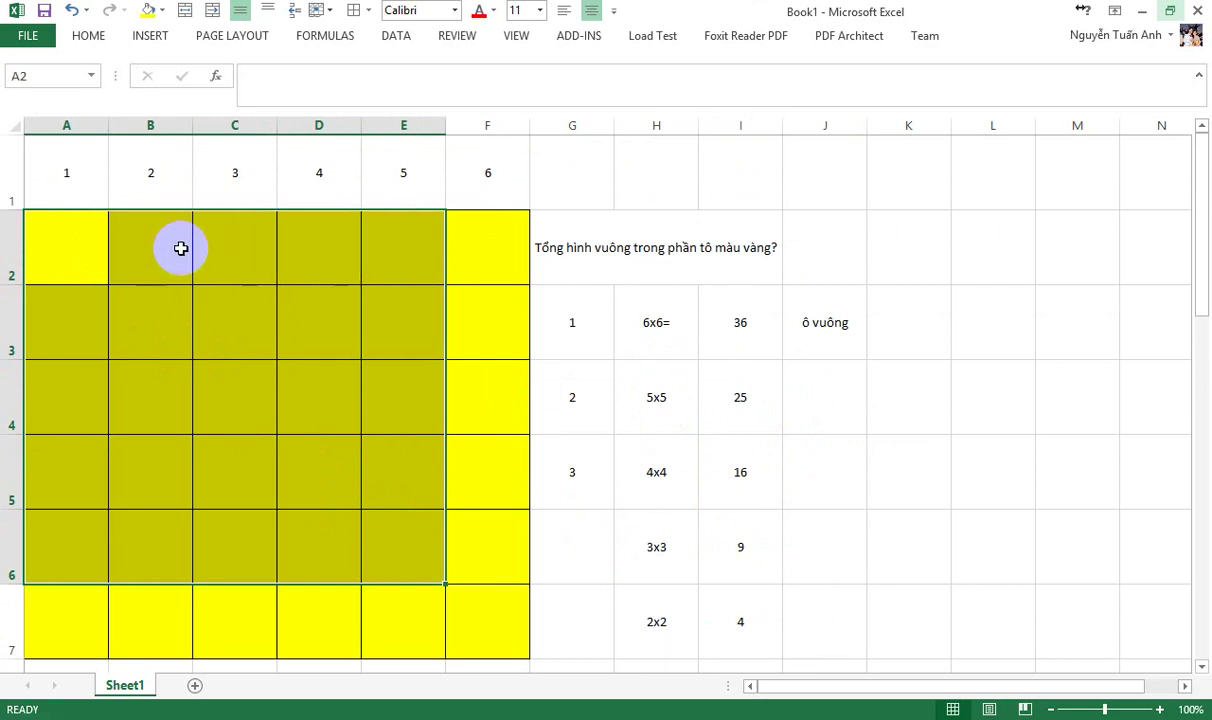
click(145, 232)
drag(381, 418, 490, 549)
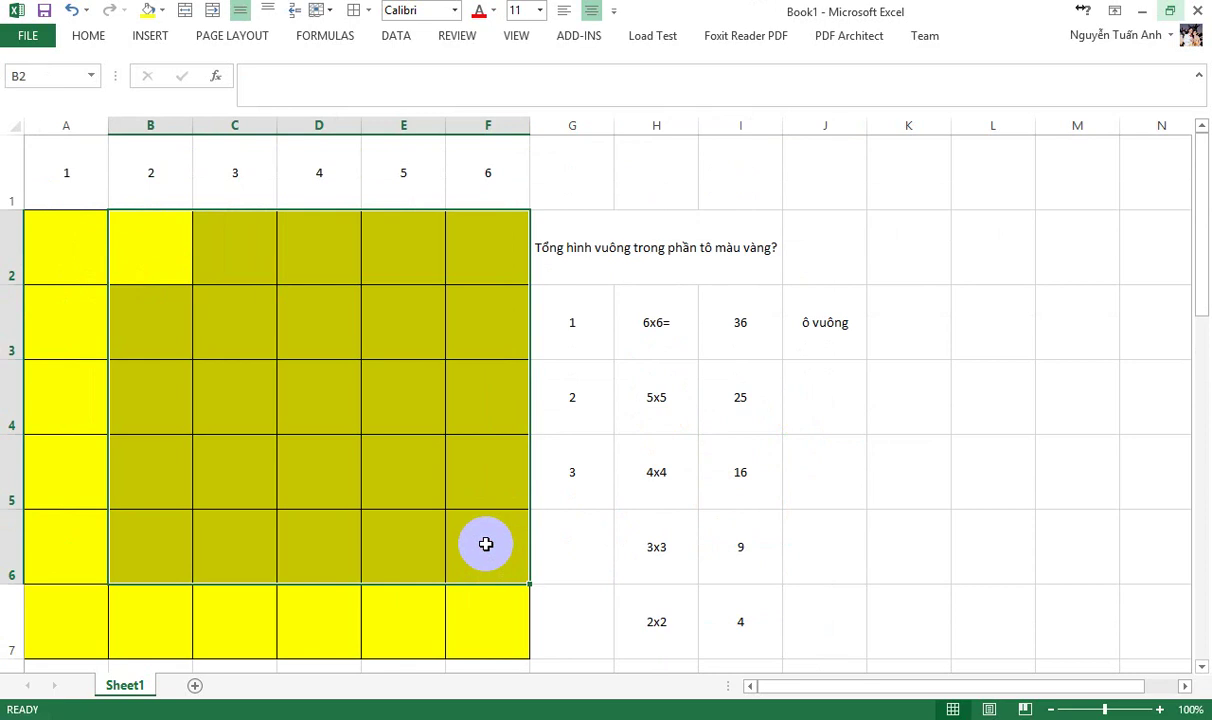
drag(65, 249, 400, 585)
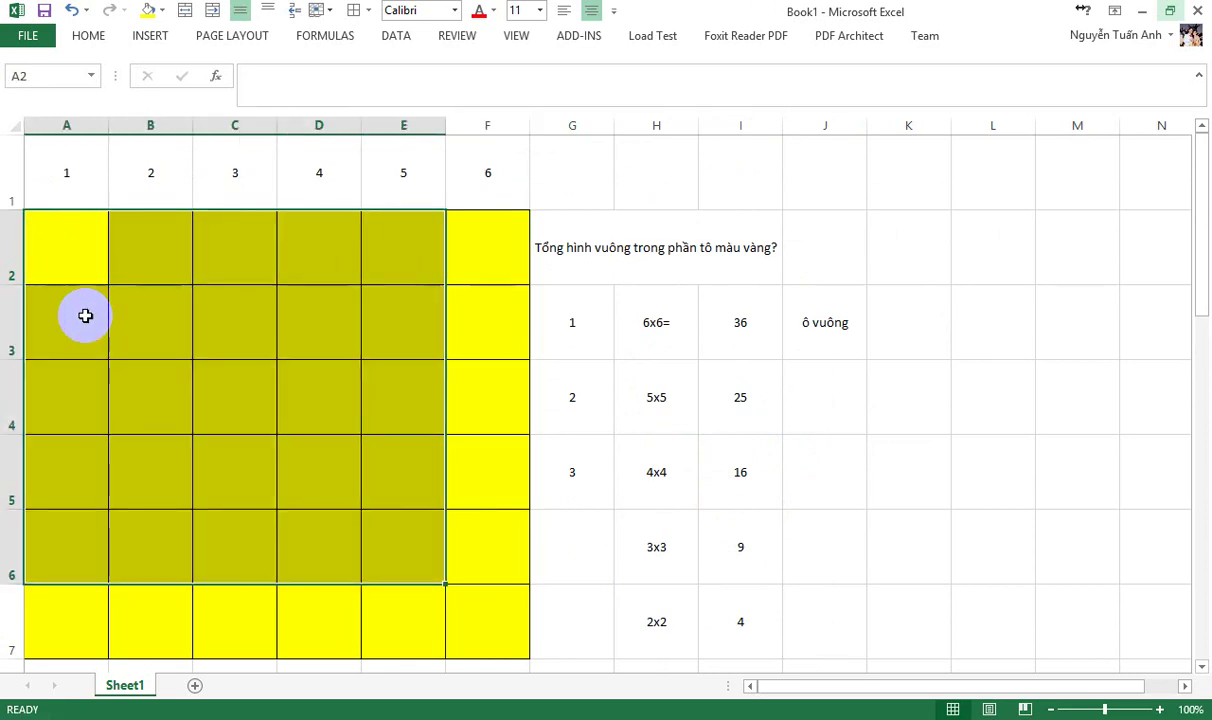
drag(87, 317, 387, 614)
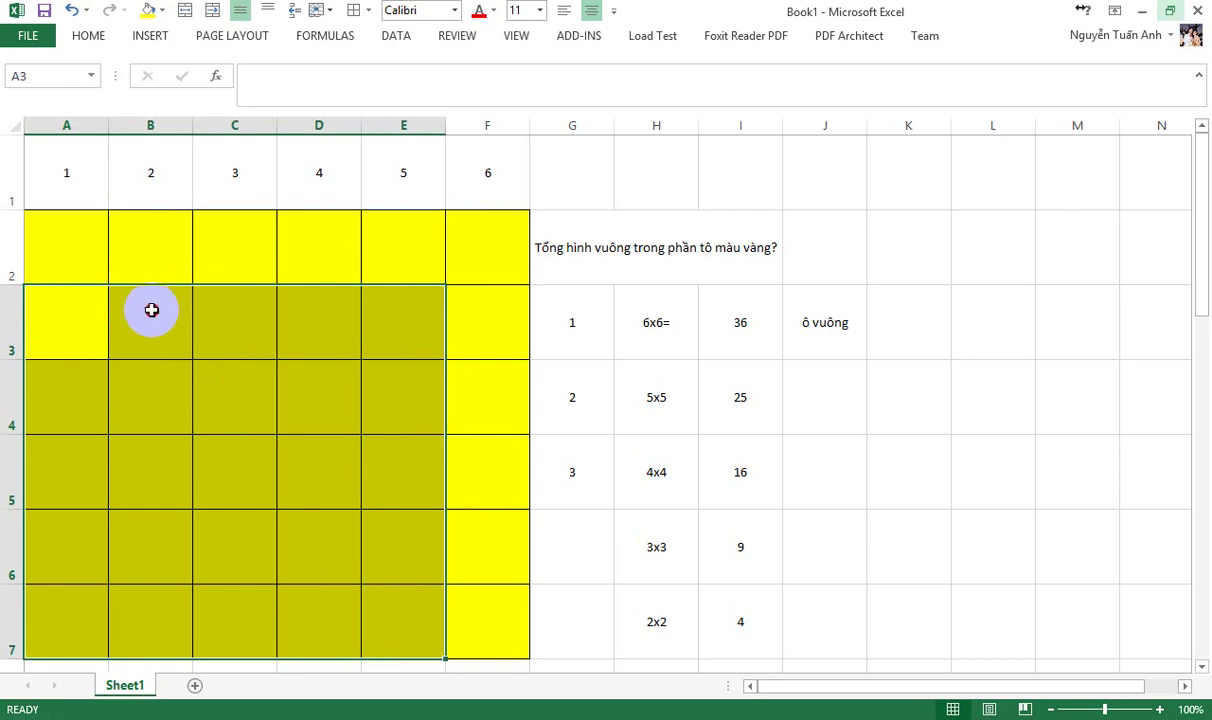
drag(151, 309, 492, 618)
click(802, 513)
Check the sum of the square counts in I3:I8 without entering a formula
scroll(787, 449, down, 1)
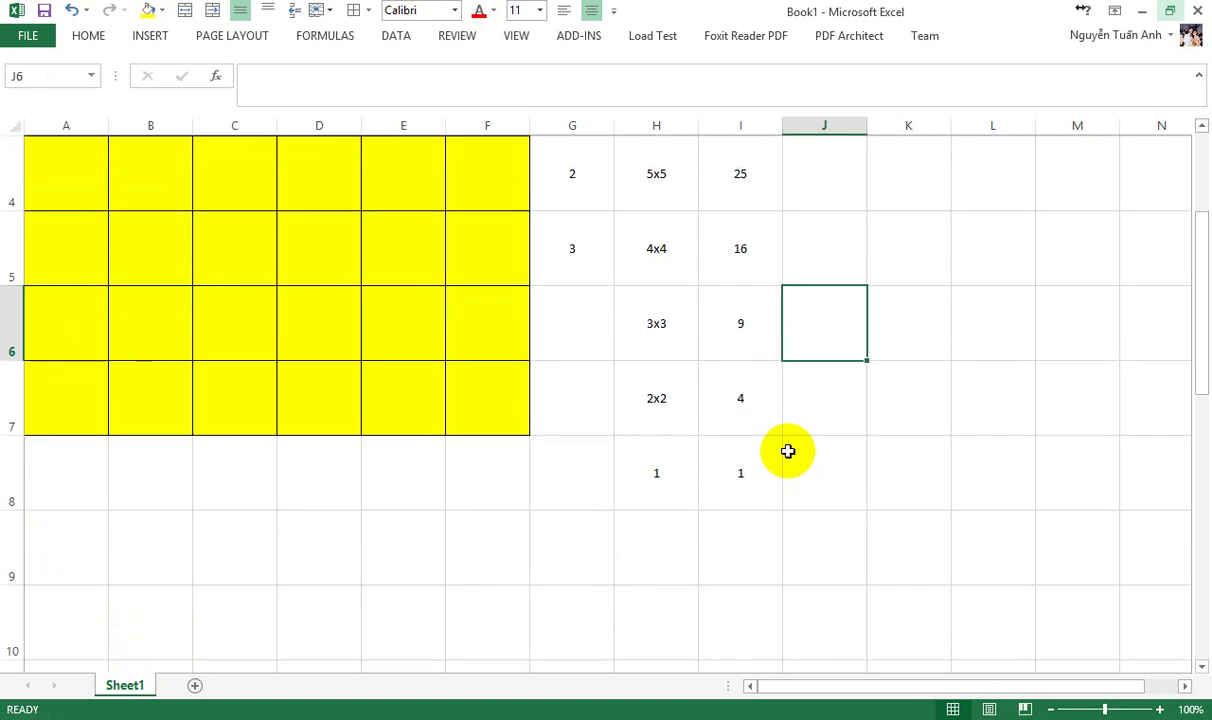
scroll(760, 338, up, 1)
scroll(746, 314, down, 2)
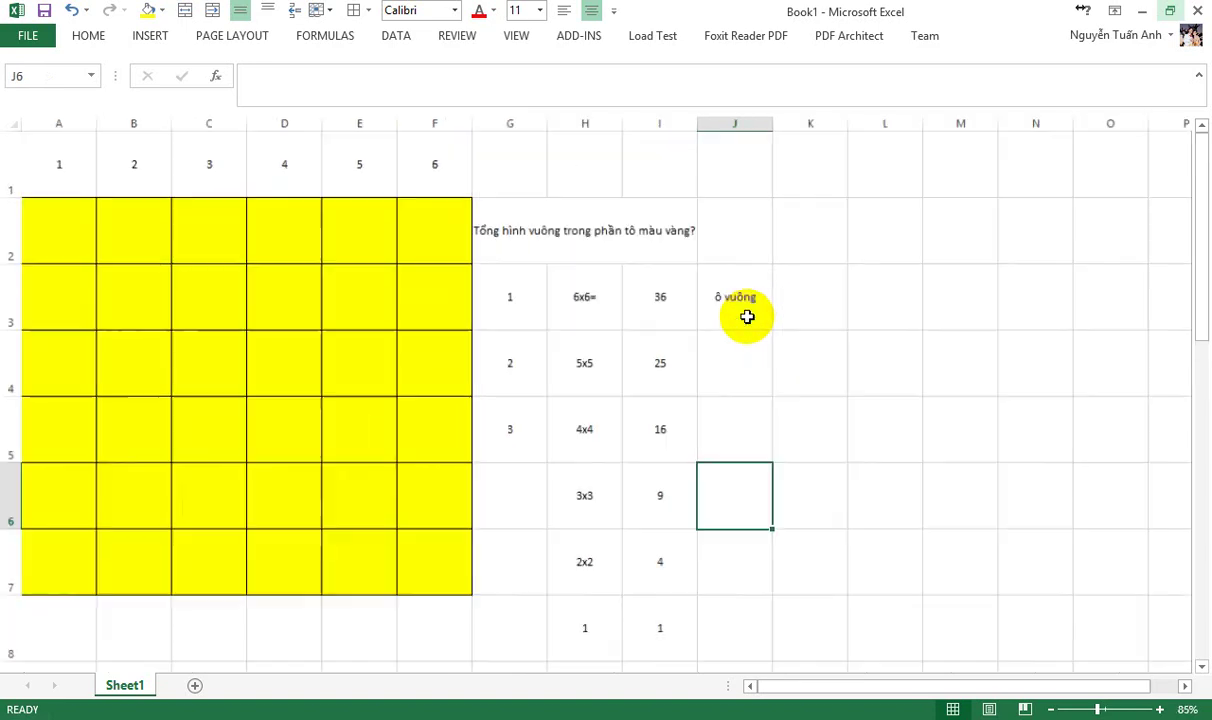
drag(630, 296, 638, 617)
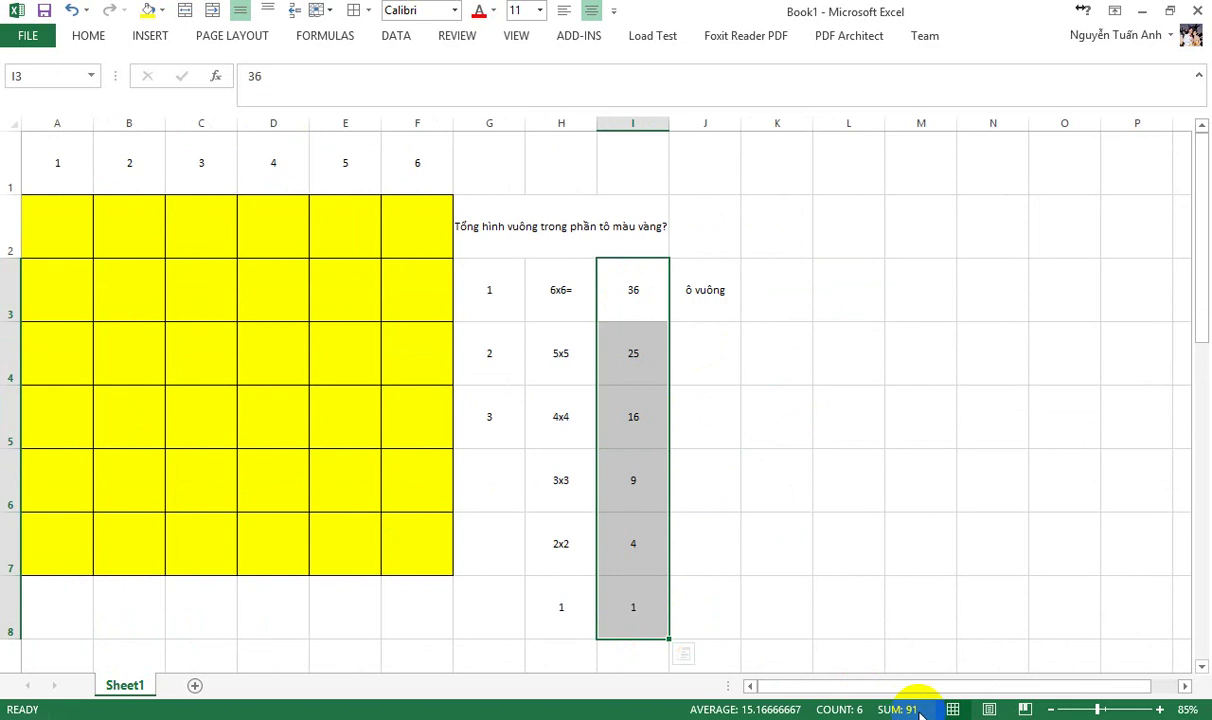
click(635, 653)
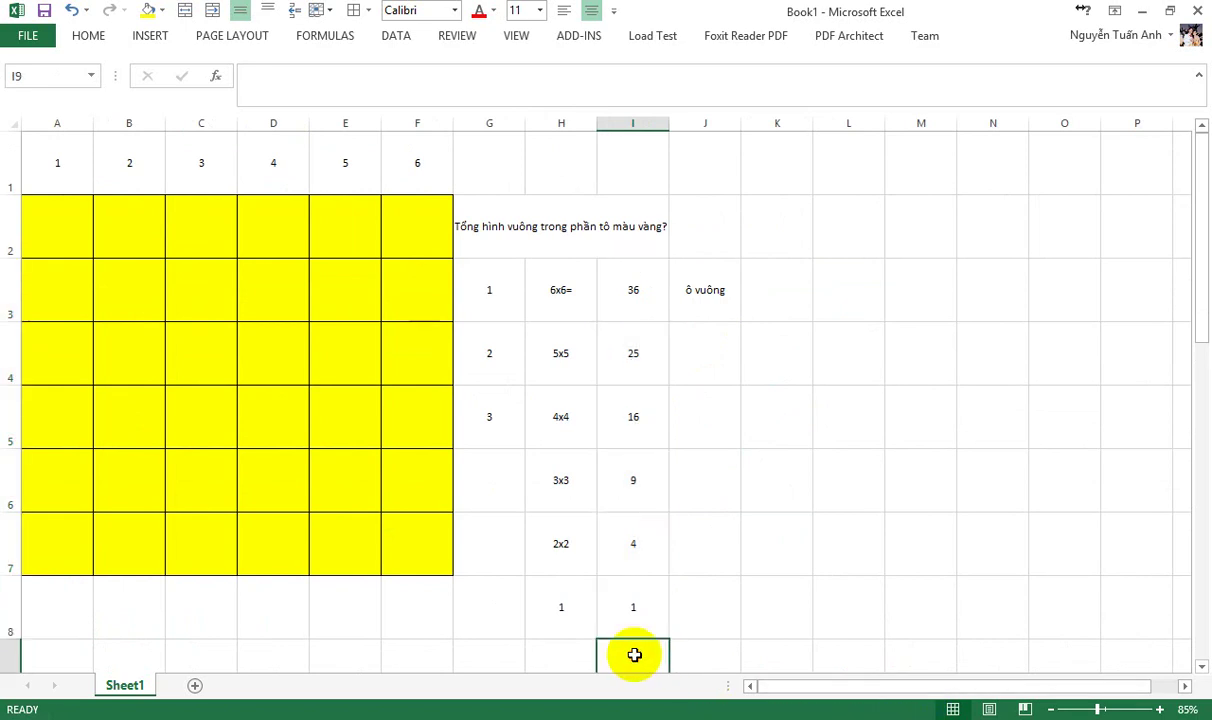
scroll(609, 241, down, 1)
scroll(627, 254, up, 1)
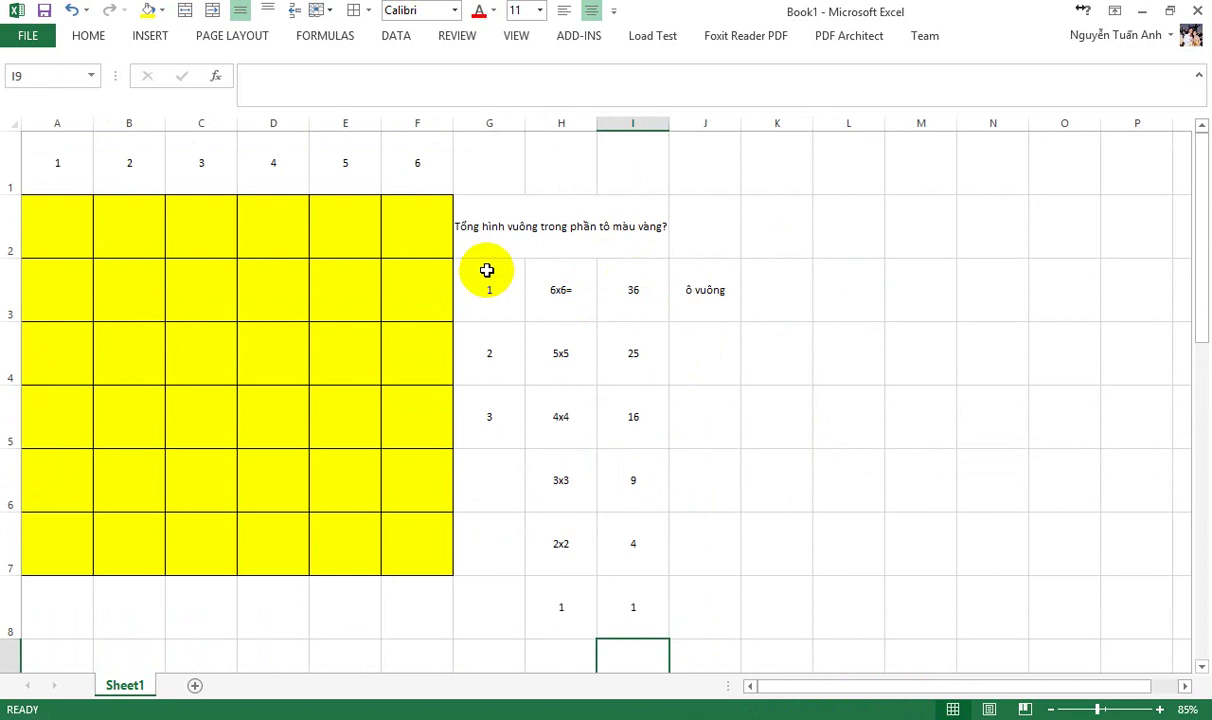
Enlarge the text of the counting table G3:J8, trying font size 44 and settling on 22
scroll(487, 270, down, 1)
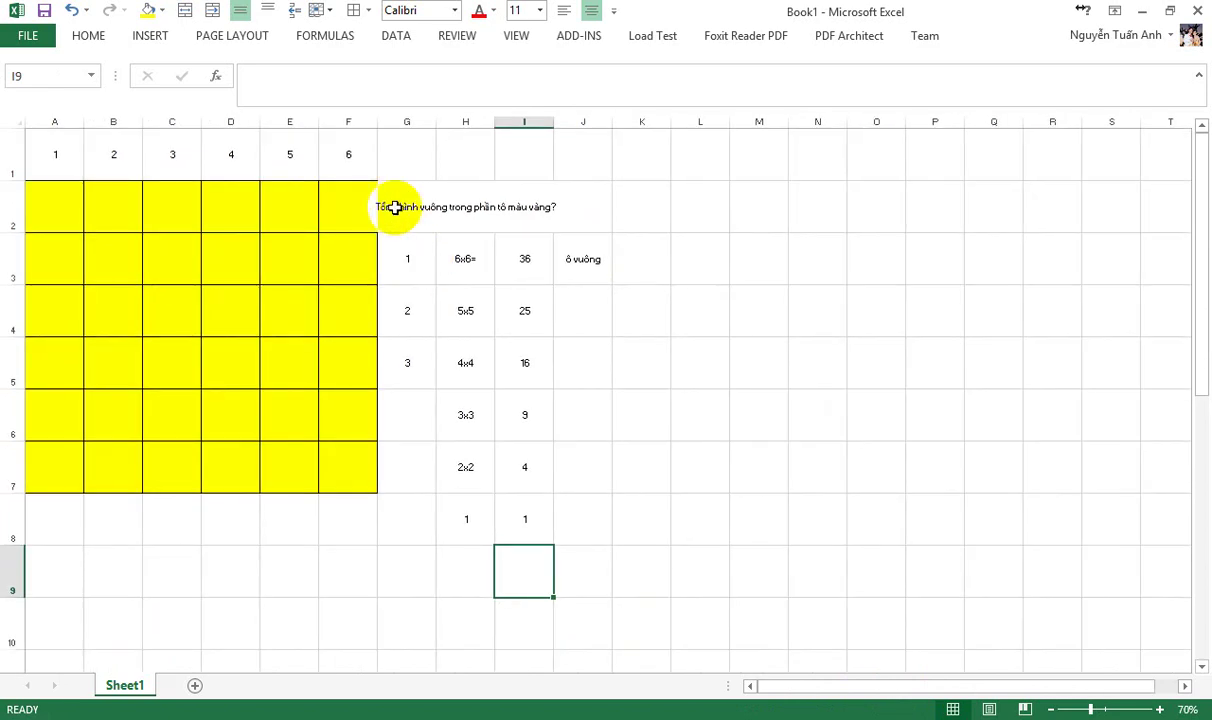
drag(410, 263, 590, 518)
drag(568, 447, 585, 515)
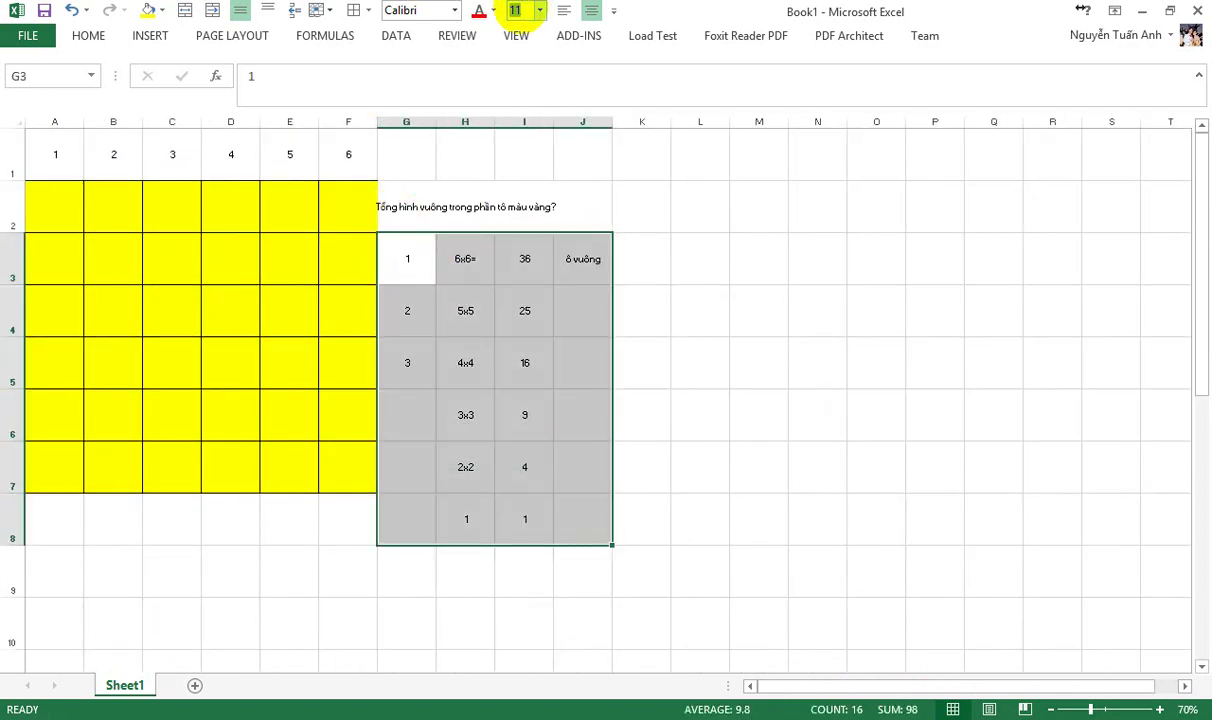
text(44)
key(Return)
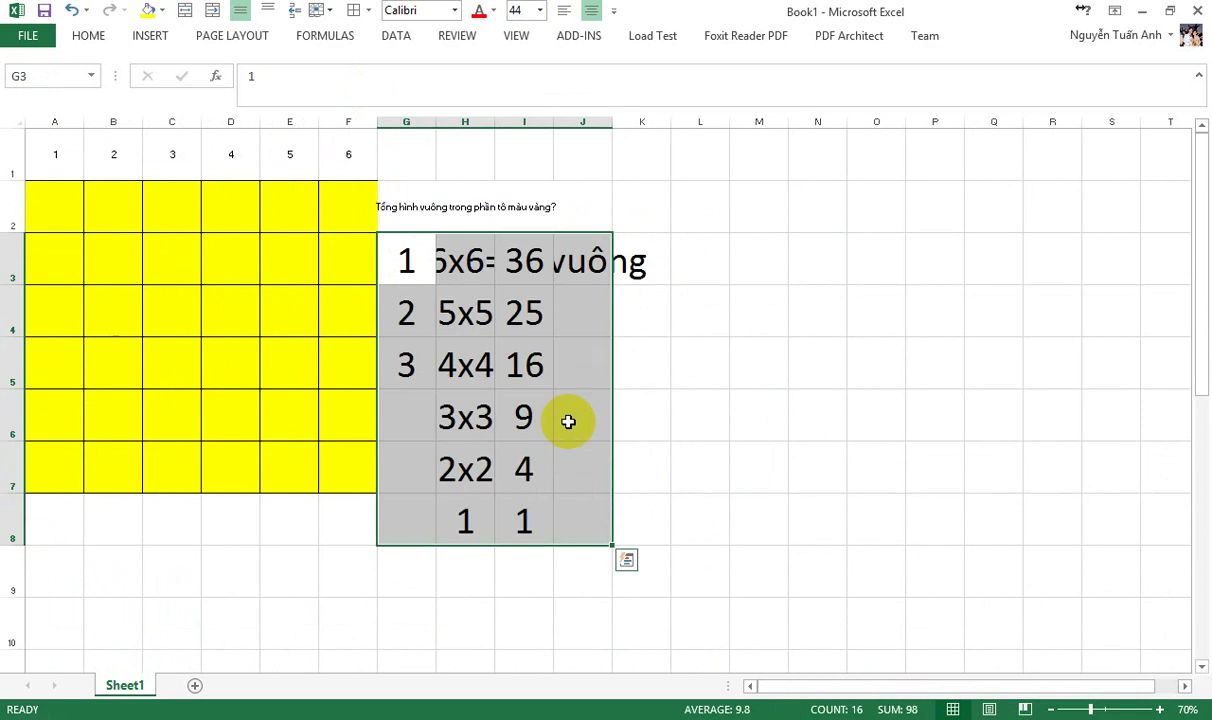
click(516, 11)
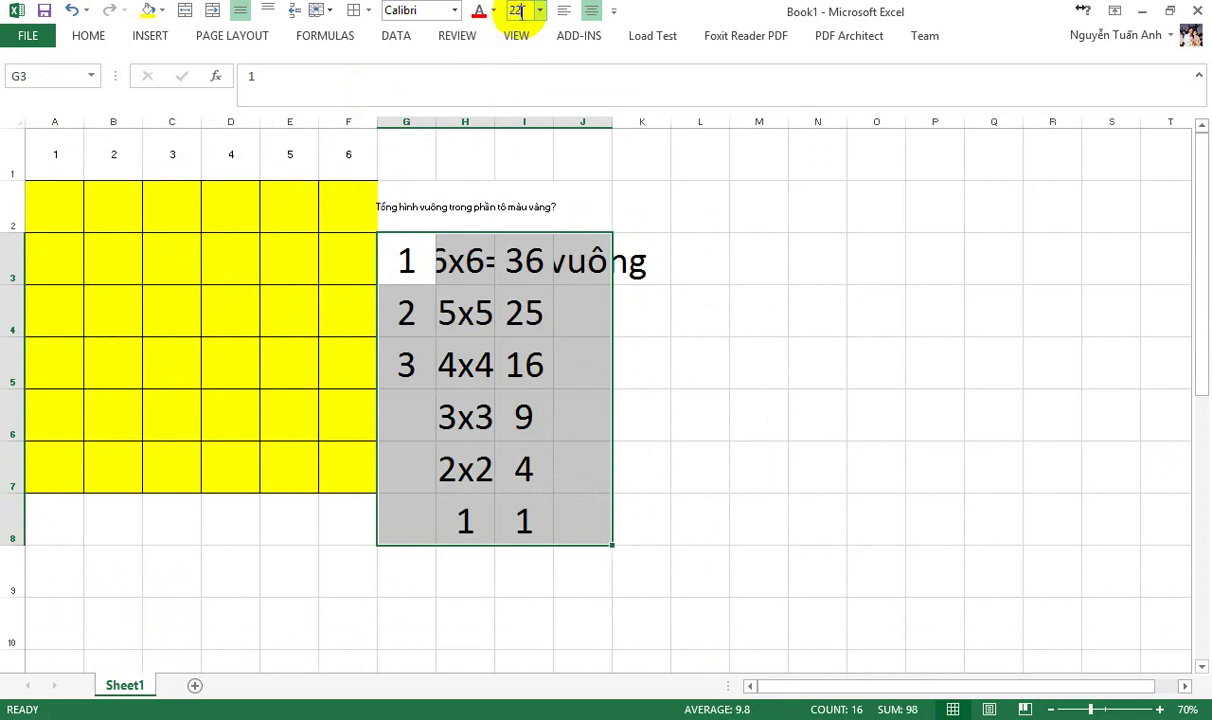
text(22)
key(Return)
Total the square counts in I9 with a SUM formula over I3:I8
click(556, 582)
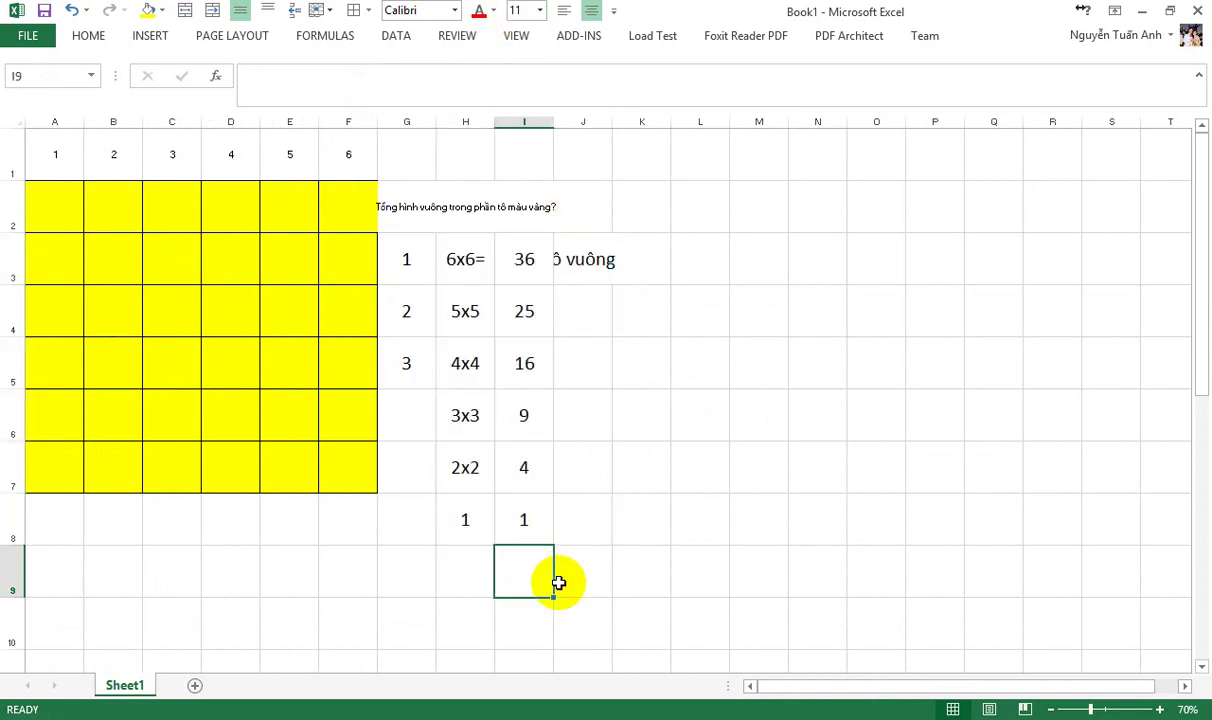
text(=sum()
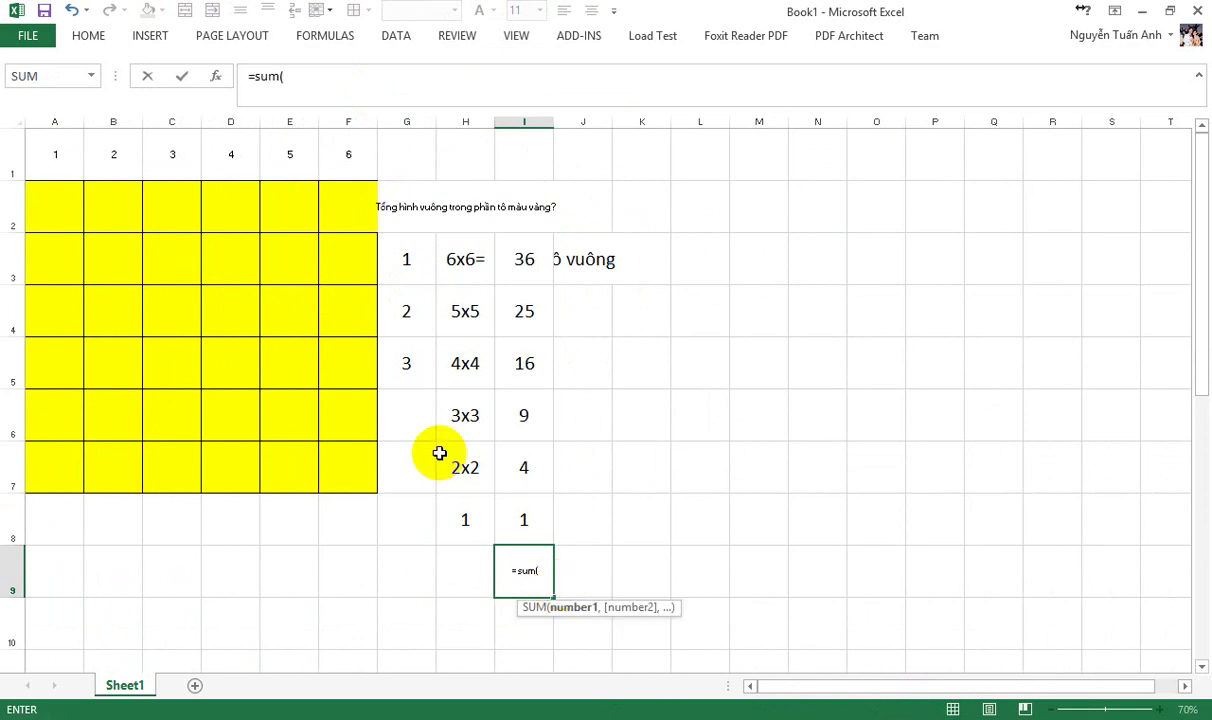
drag(525, 263, 548, 526)
key(Return)
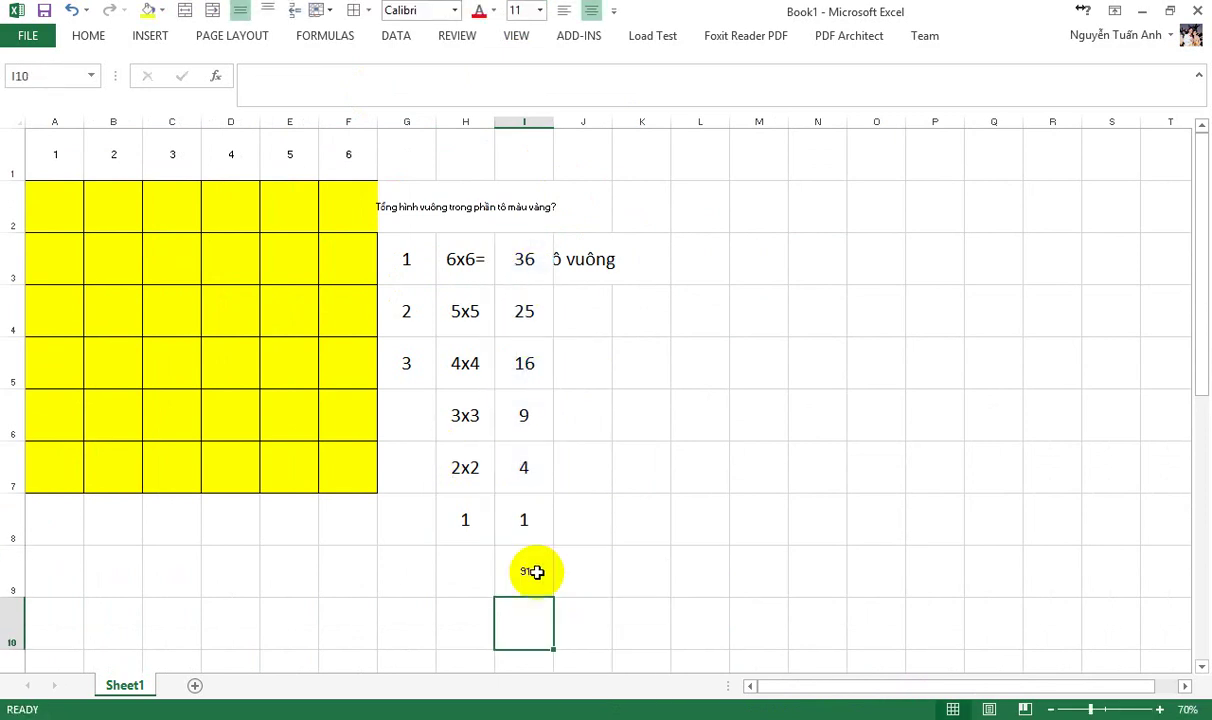
Format the total in I9 with font size 22 and a yellow fill
click(545, 576)
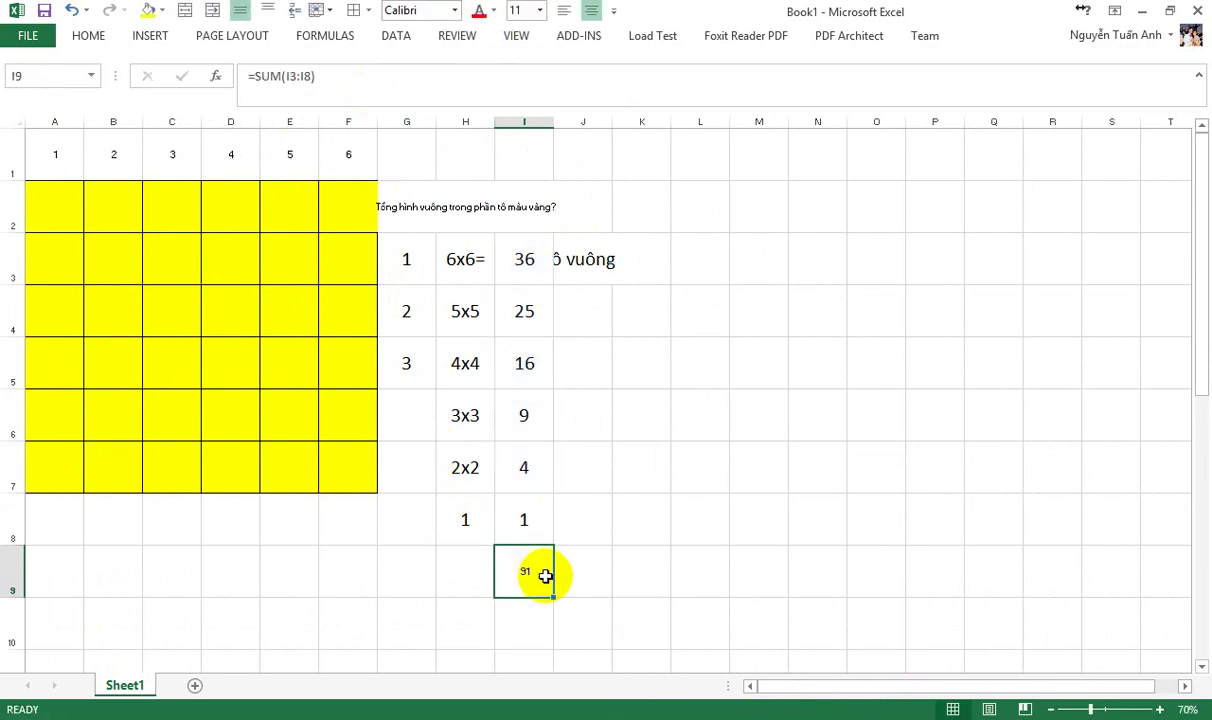
click(524, 14)
text(22)
key(Return)
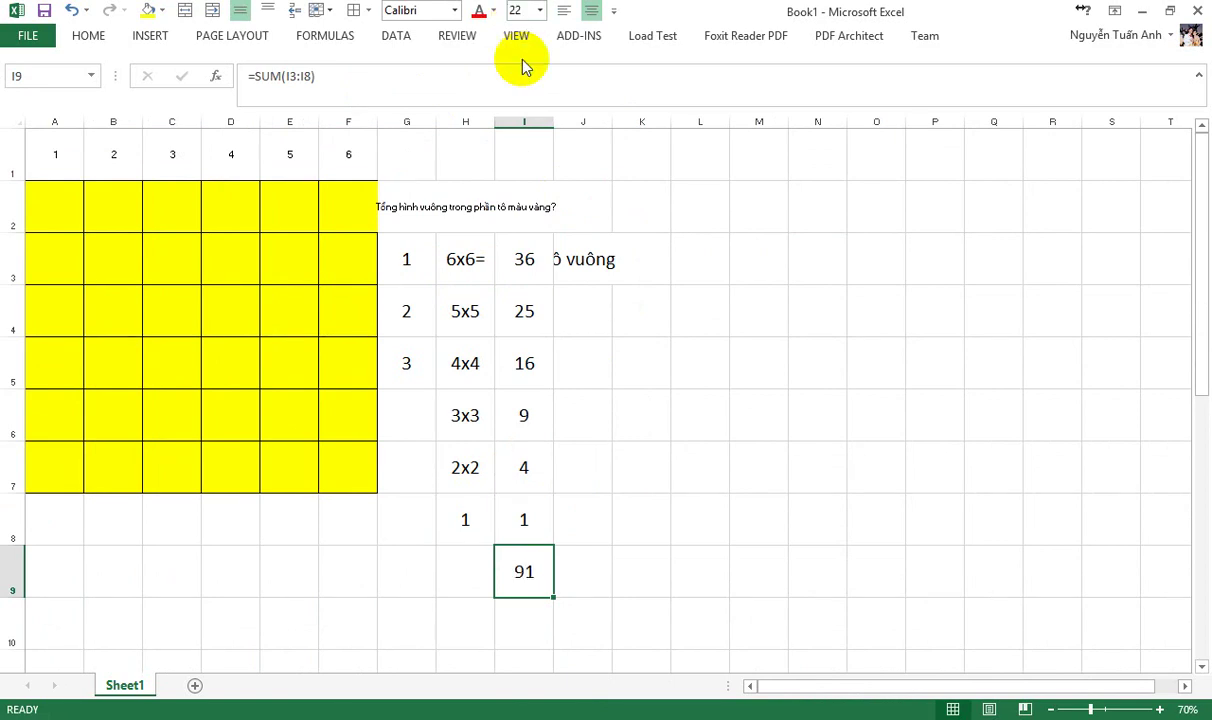
click(148, 10)
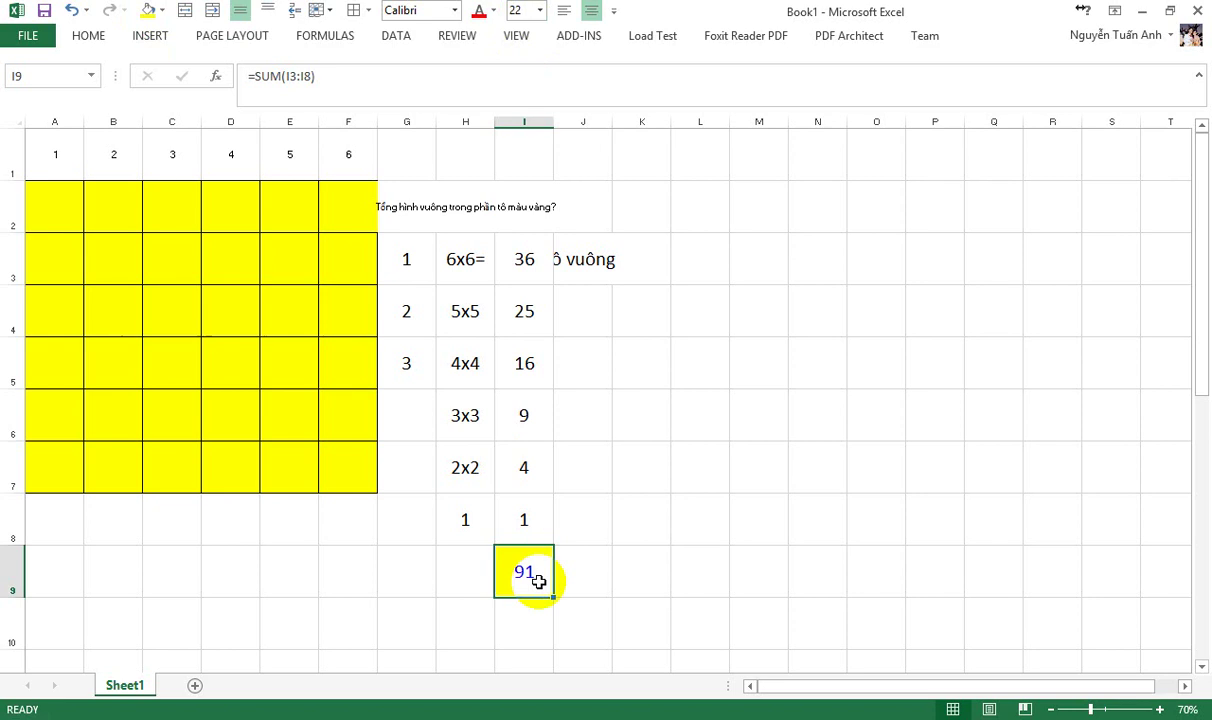
Label the total by entering "ô vuông" in J9, and reselect I9
click(565, 560)
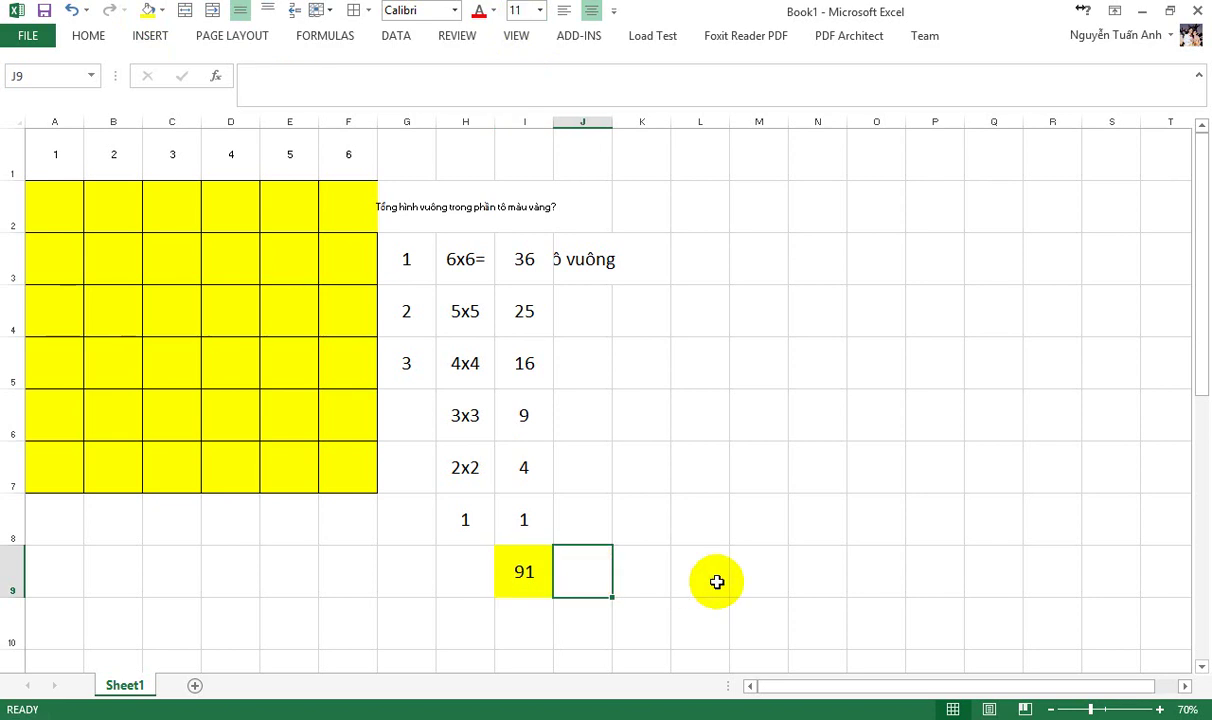
text(ô)
key(Return)
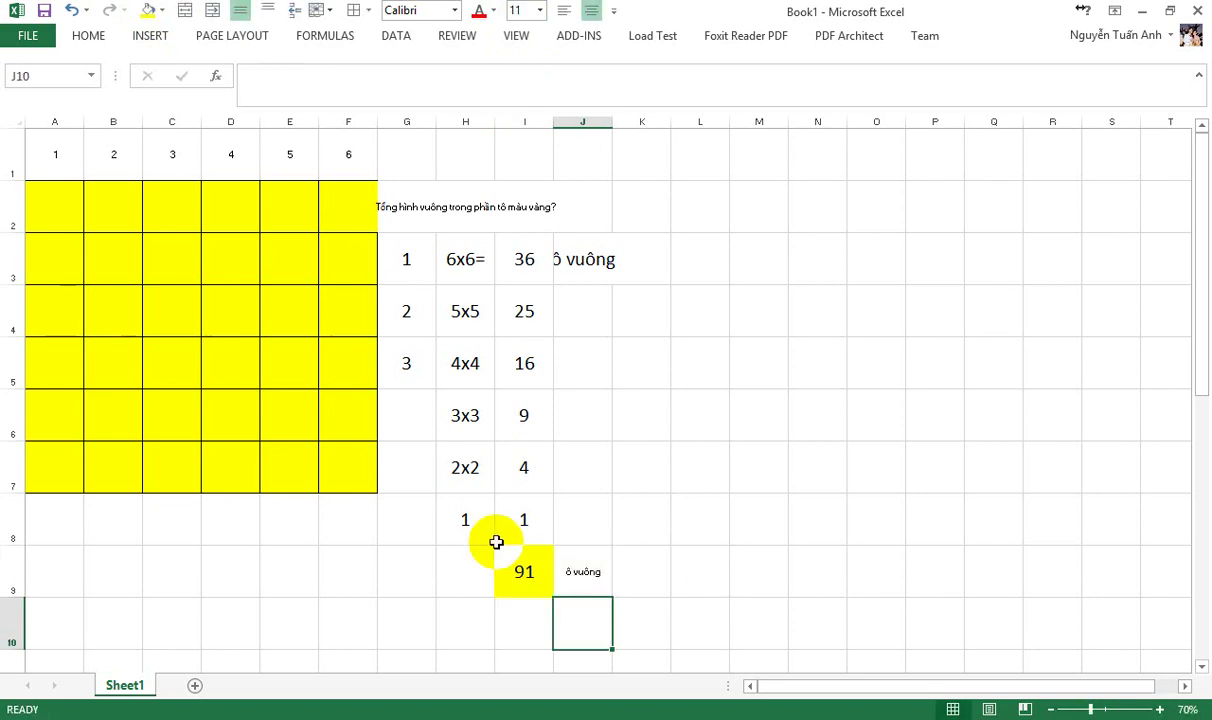
click(522, 571)
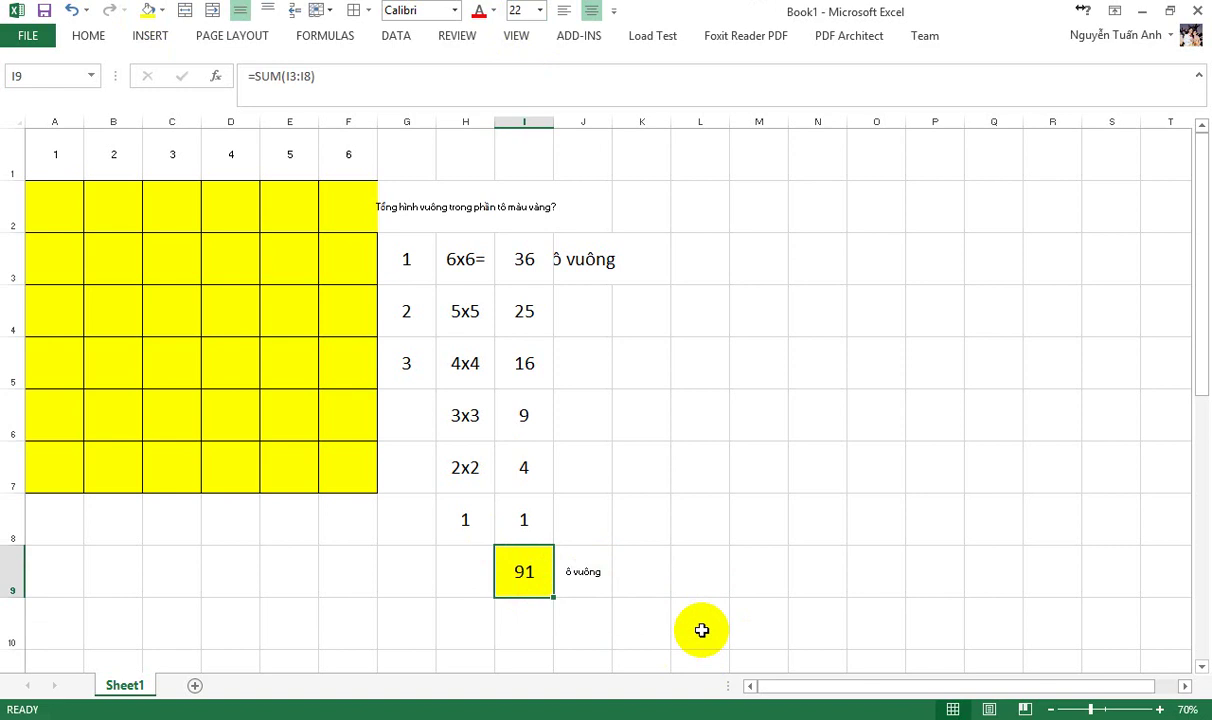